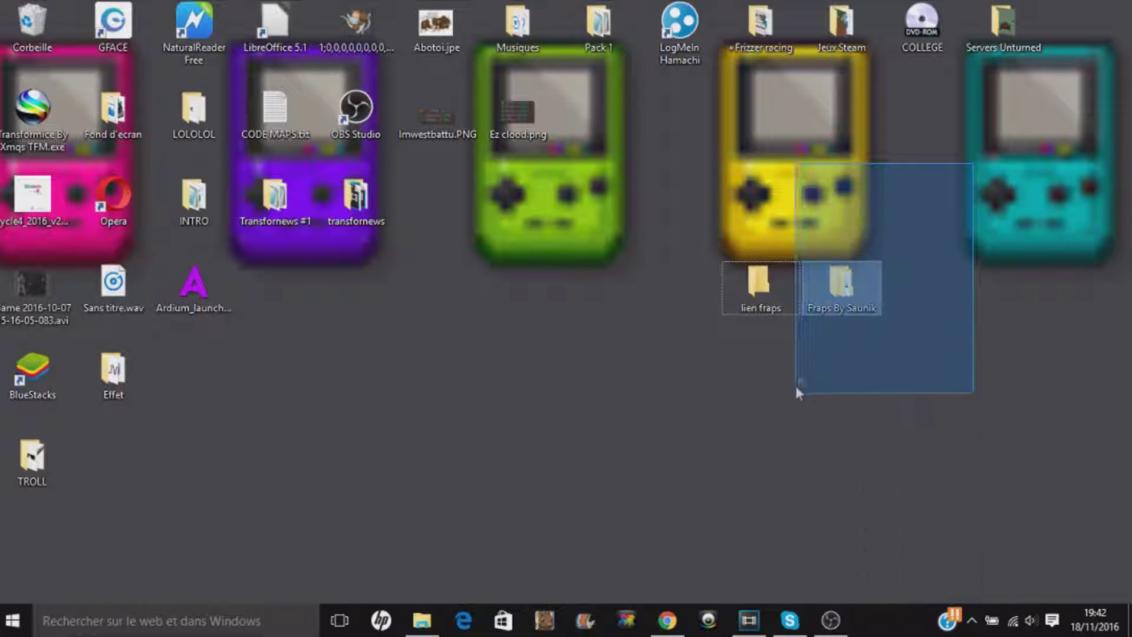
drag(513, 253, 513, 462)
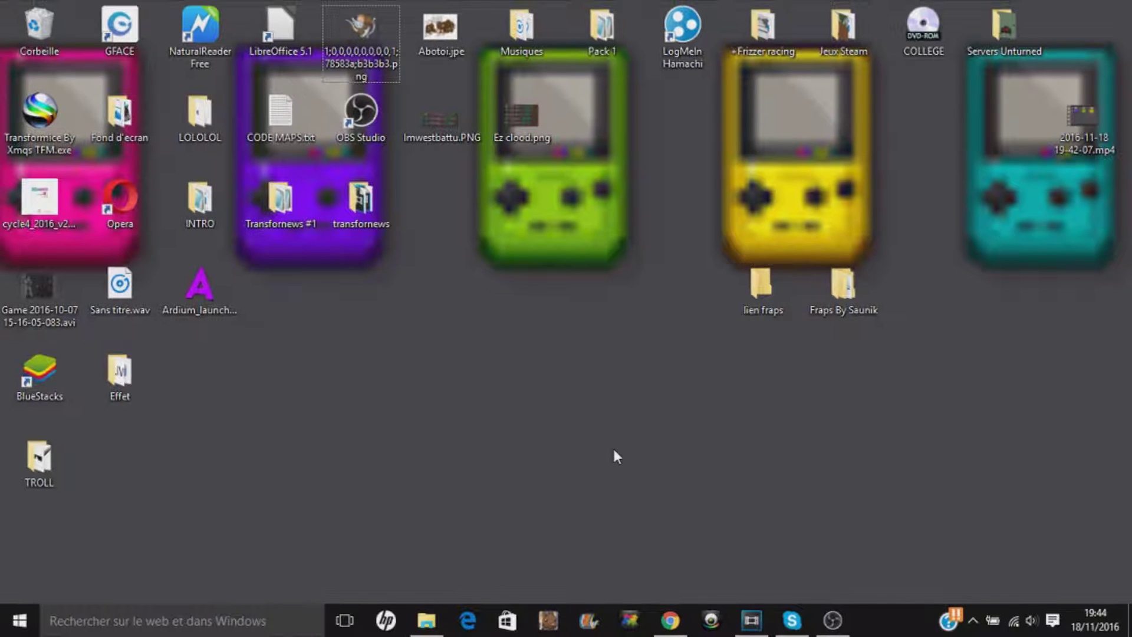
drag(608, 443, 567, 553)
drag(566, 553, 741, 78)
drag(741, 79, 566, 515)
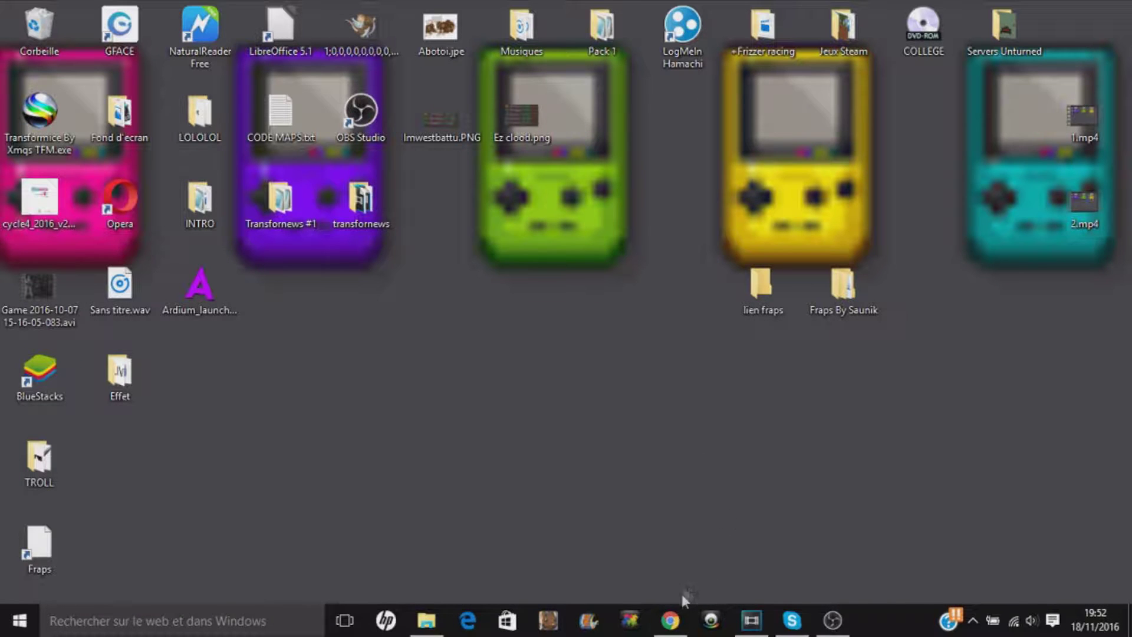
Switch to Chrome, copy the address of the MediaFire page for setup (2).exe, and load that page again
click(671, 620)
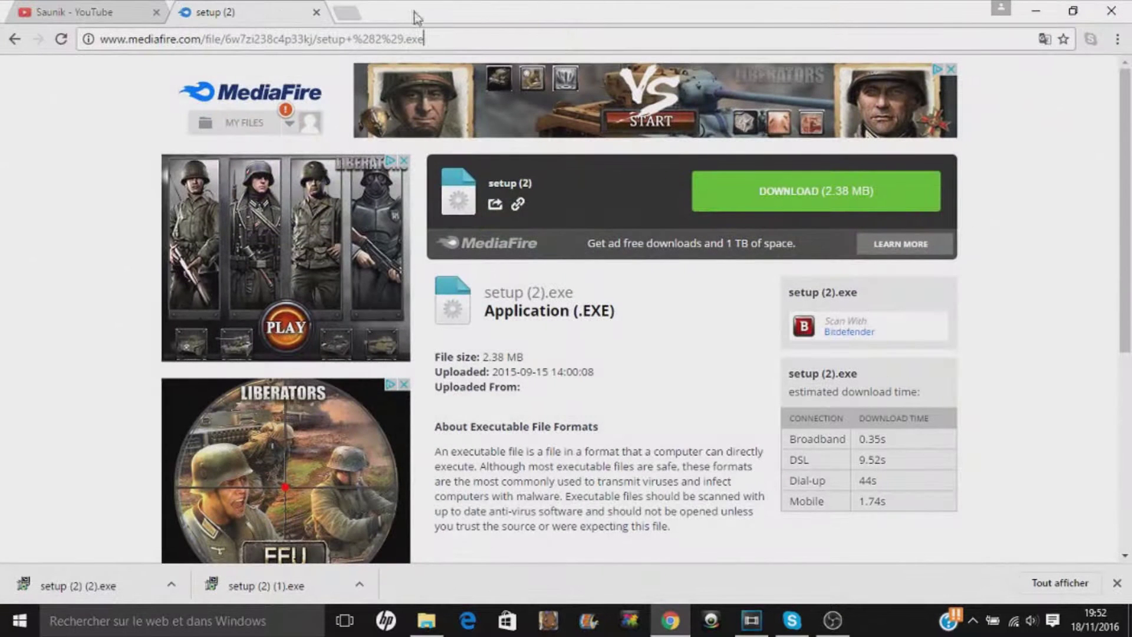
click(437, 33)
key(ctrl+c)
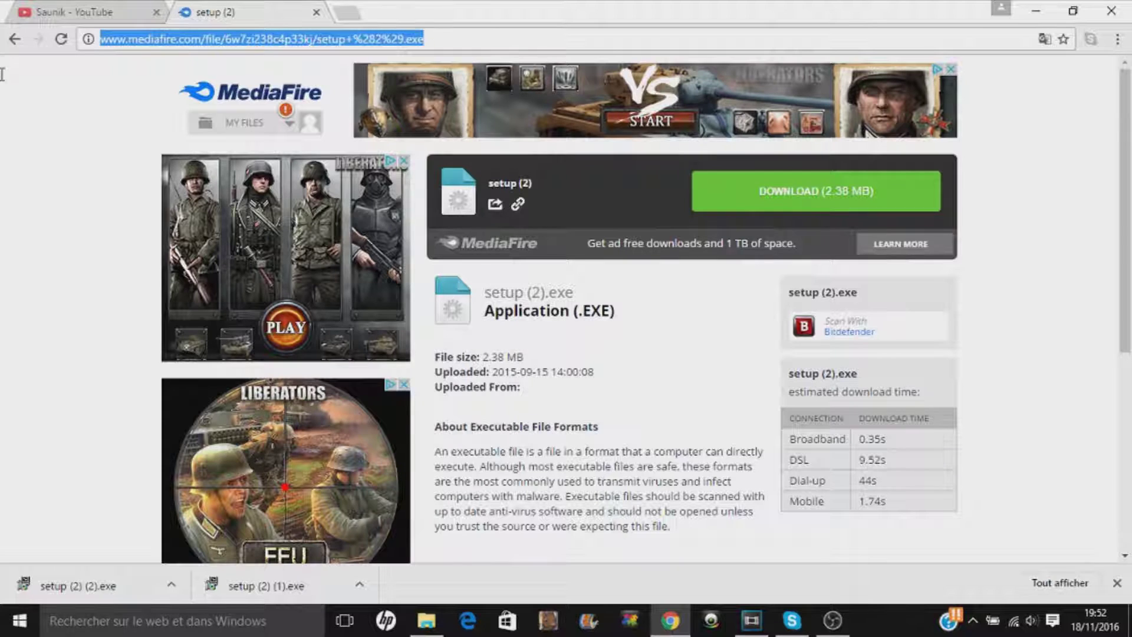
click(437, 32)
key(ctrl+a)
key(ctrl+v)
key(Return)
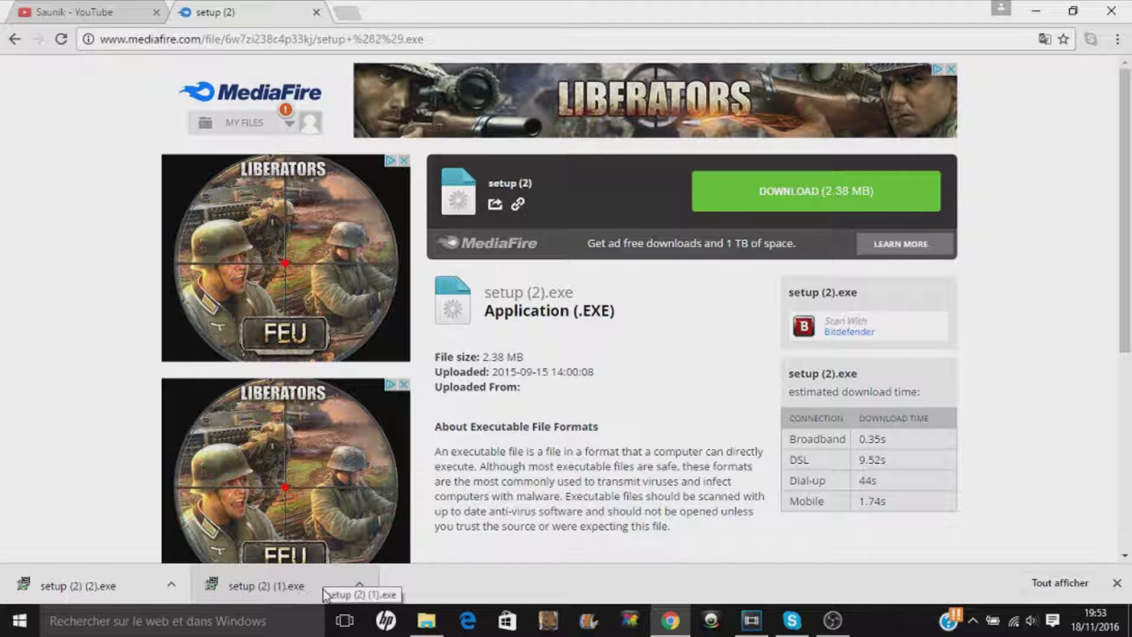
Run the downloaded Fraps 3.5.99 setup, accept the license agreement, and install it into C:\Fraps
click(51, 586)
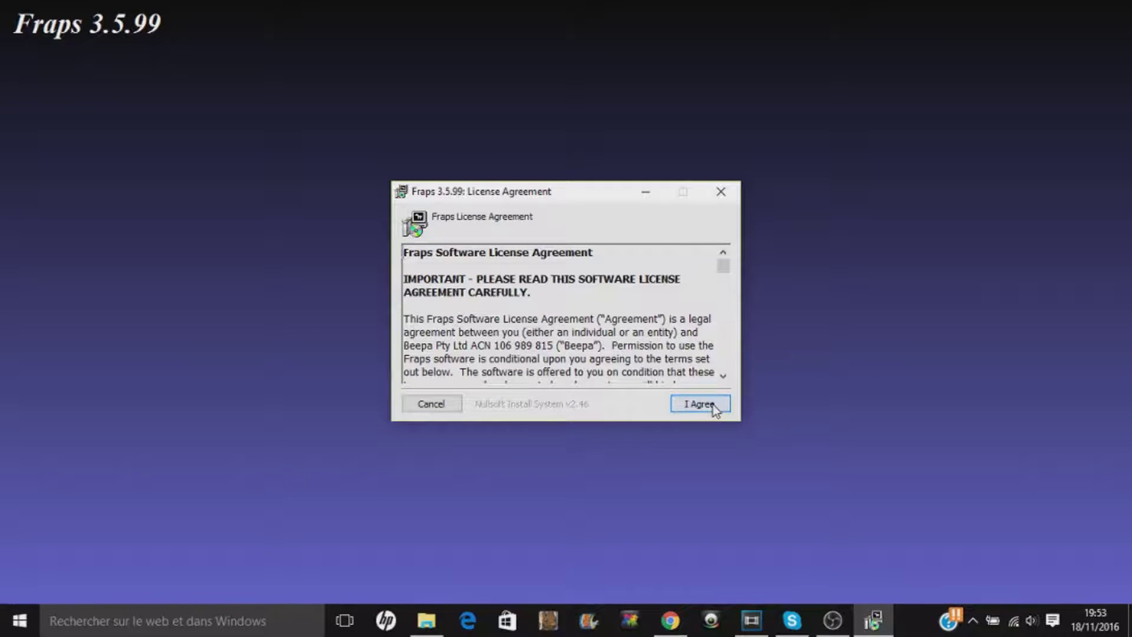
click(713, 406)
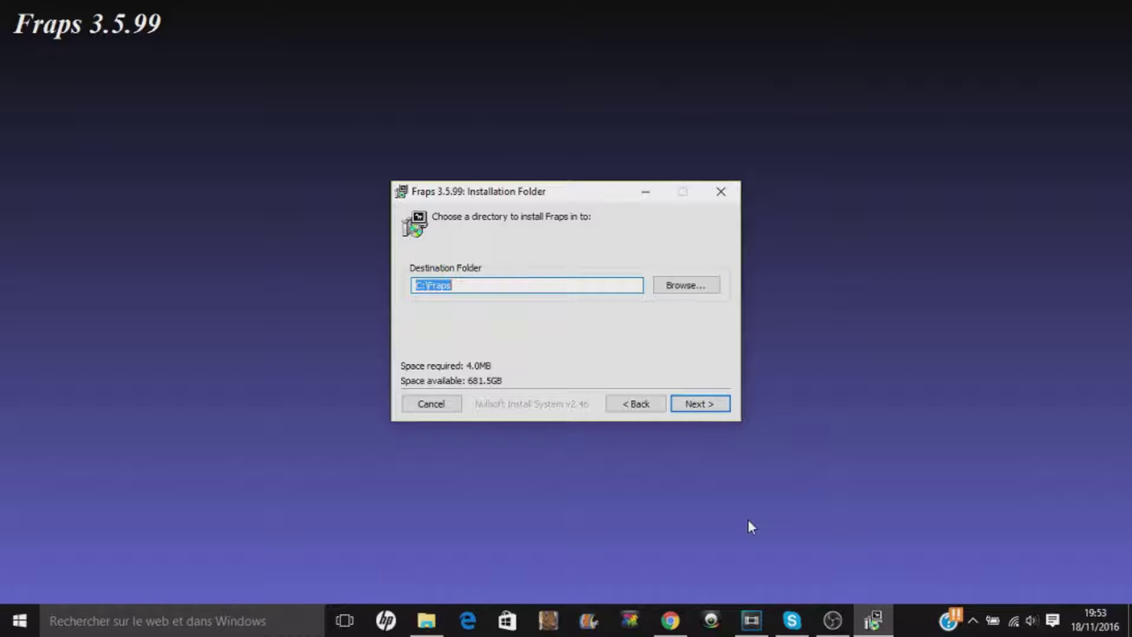
click(692, 404)
click(696, 406)
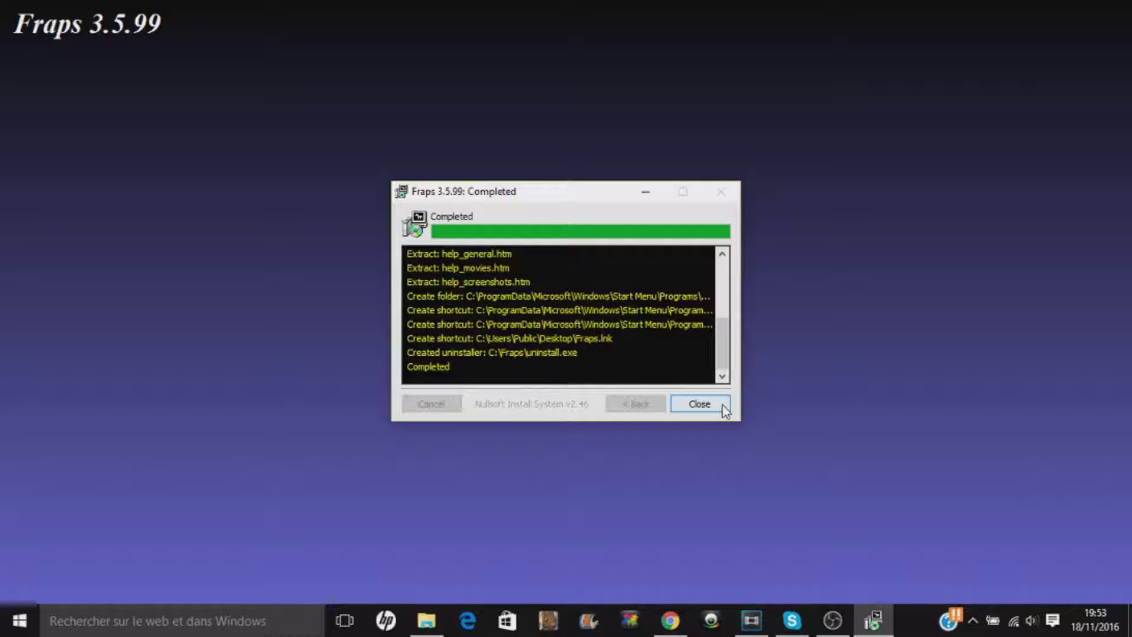
click(705, 398)
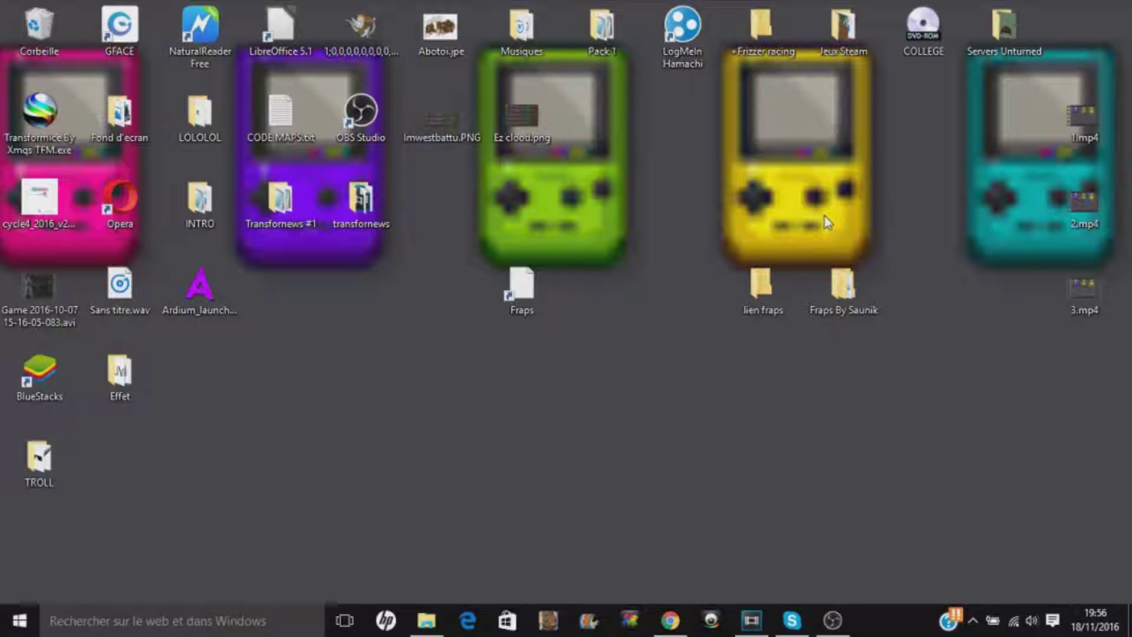
Launch Fraps from its desktop shortcut and go through the general settings, leaving Start Fraps minimized off
drag(646, 133, 599, 318)
click(589, 323)
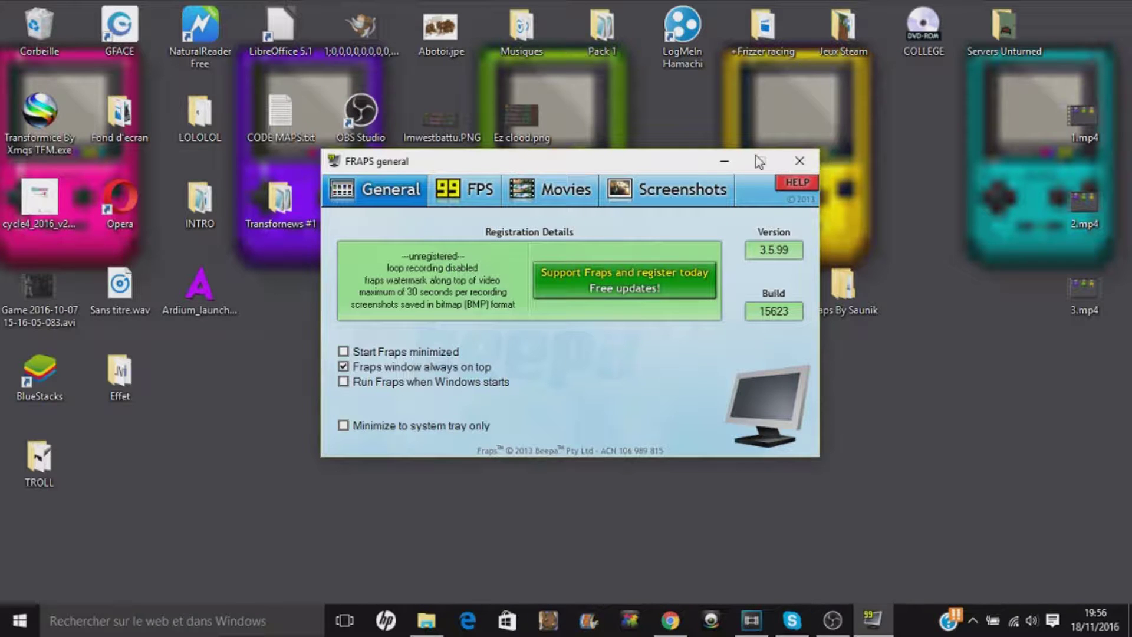
drag(678, 160, 704, 152)
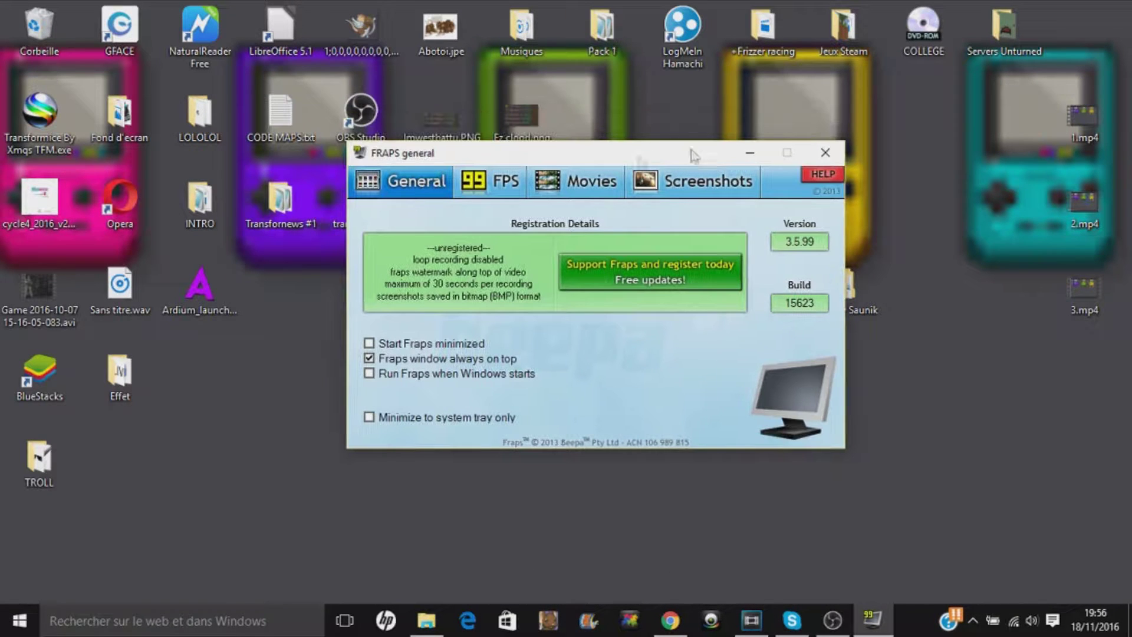
click(463, 190)
click(448, 187)
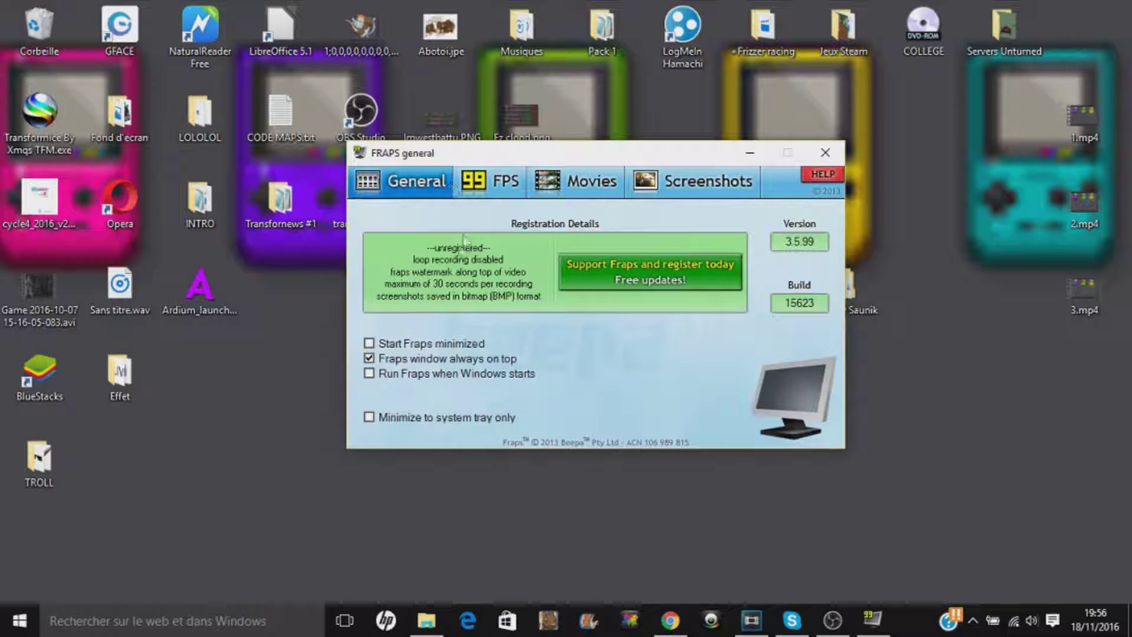
click(369, 344)
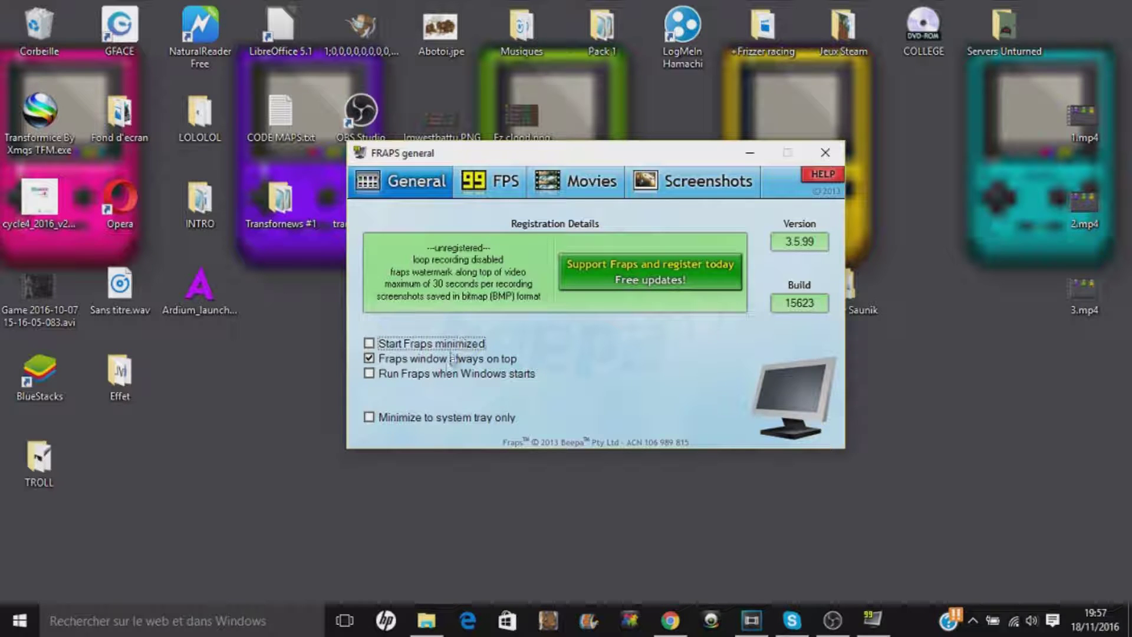
In the FPS settings, try numeric keypad 5 as the benchmarking hotkey and disable that hotkey again
click(495, 186)
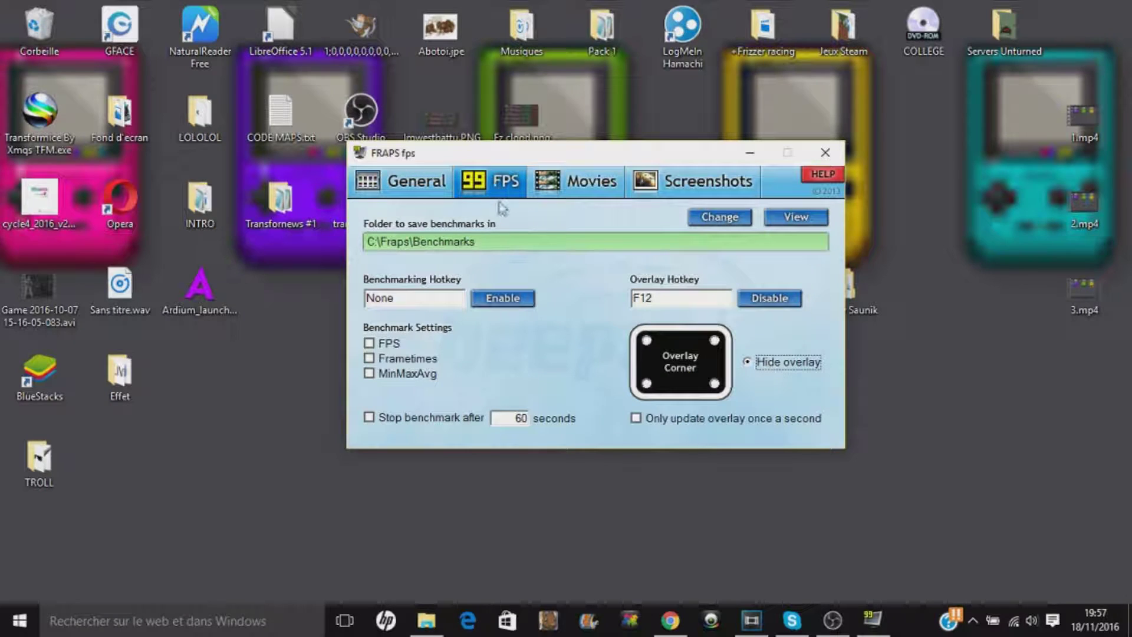
click(428, 302)
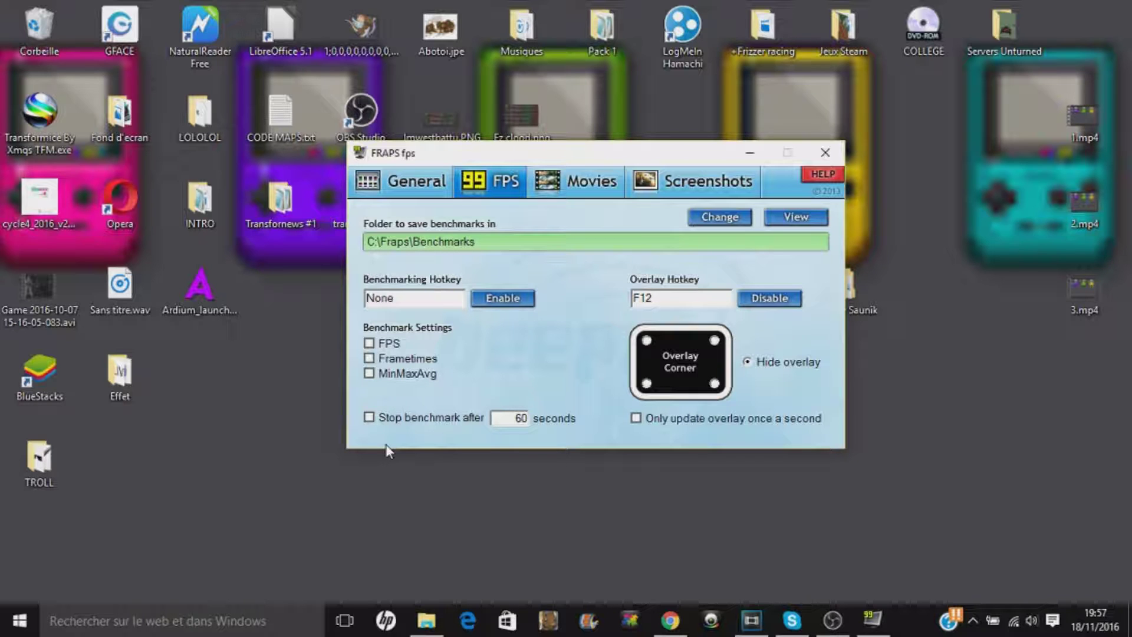
click(421, 303)
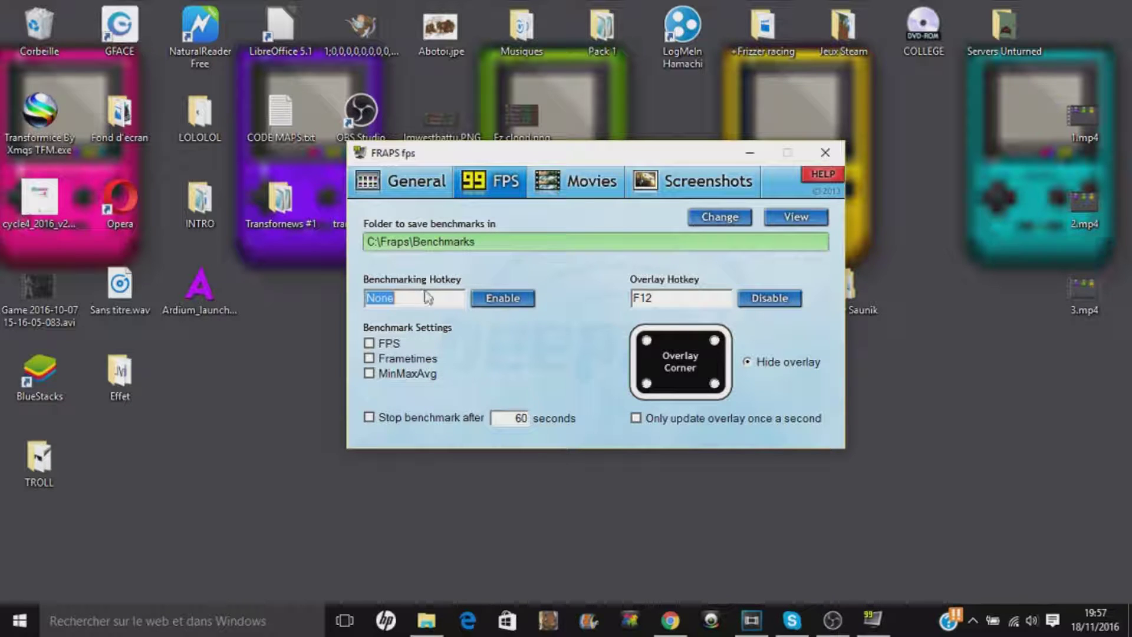
key(KP_4)
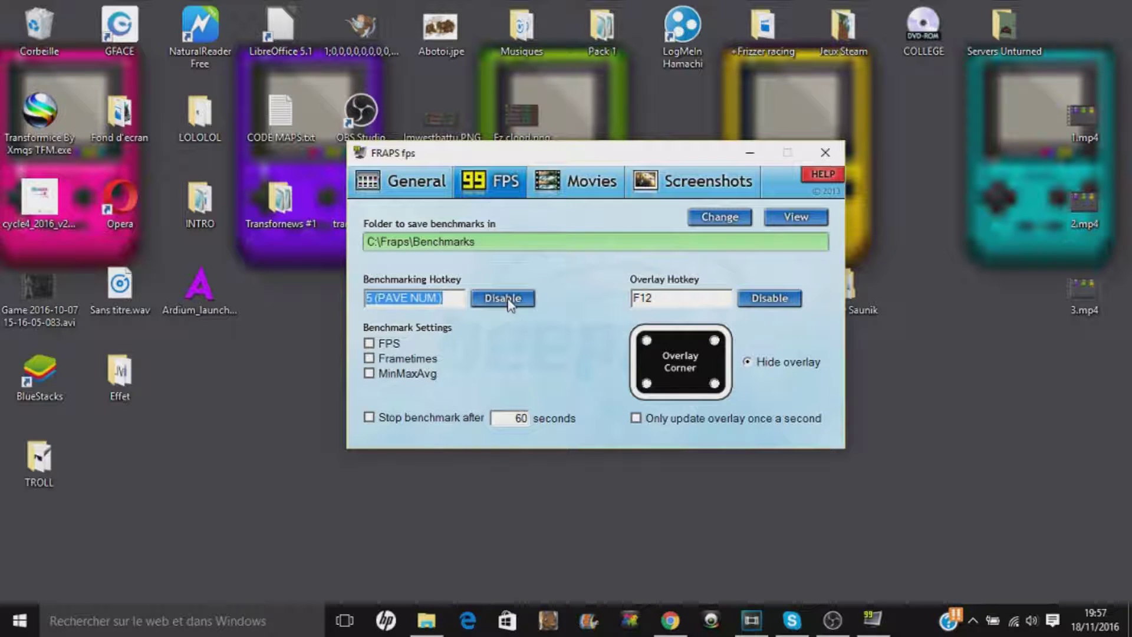
click(507, 299)
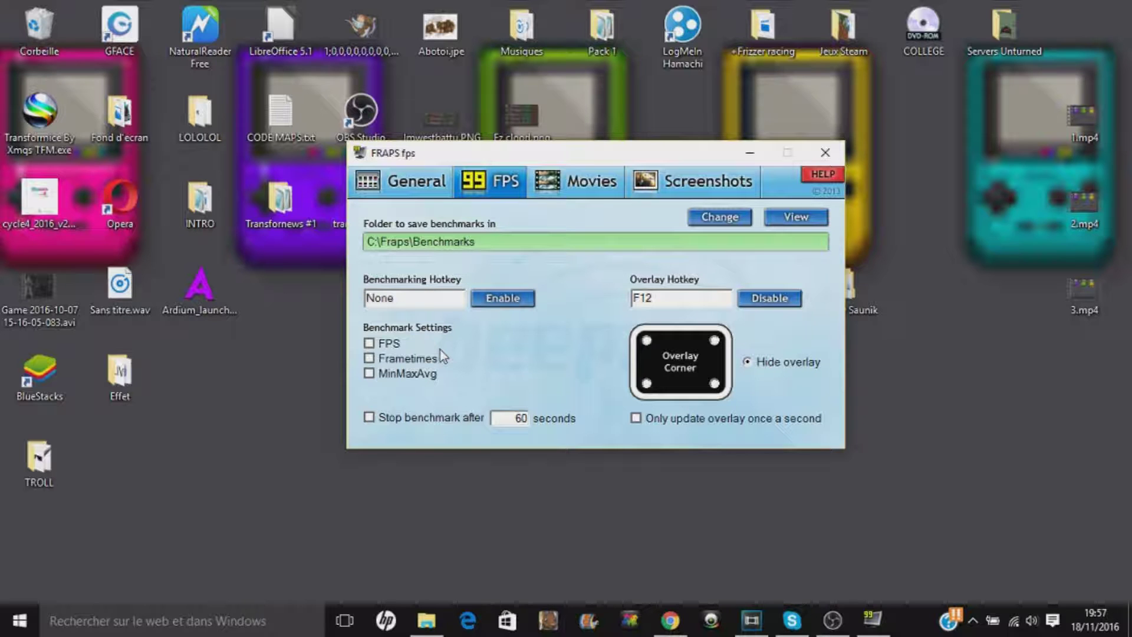
Assign F12 as the overlay hotkey, try different overlay corners, and set the FPS overlay to hidden
click(689, 301)
key(F12)
click(714, 340)
click(714, 384)
click(715, 341)
click(749, 364)
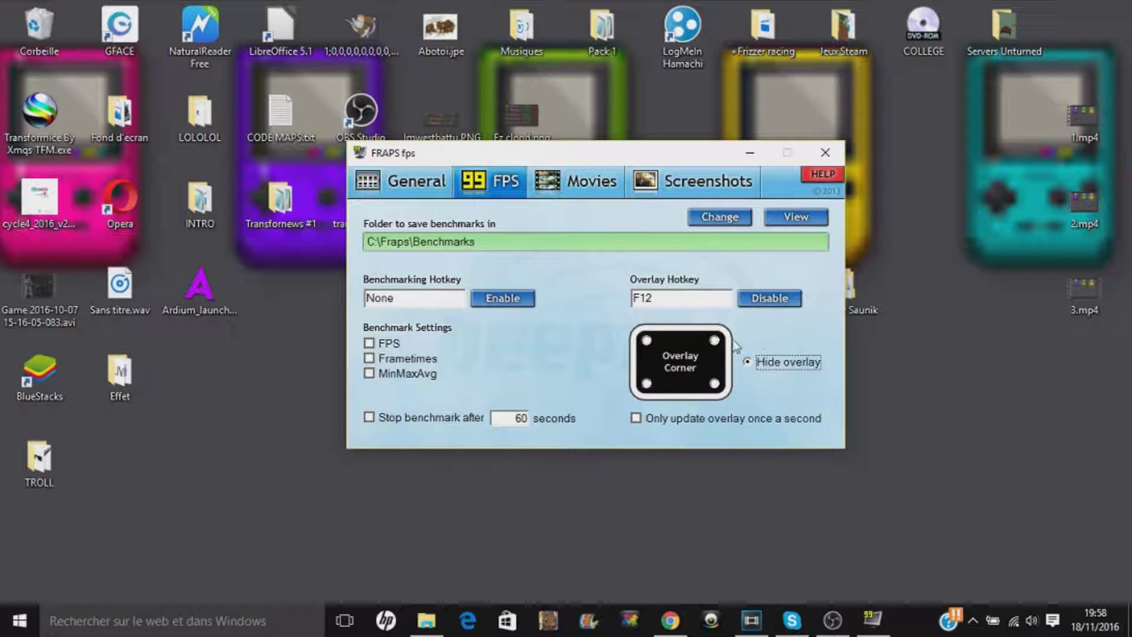
In the movie settings, browse for the Fraps folder inside Fraps By Saunik as save folder, and cancel the choice
click(555, 184)
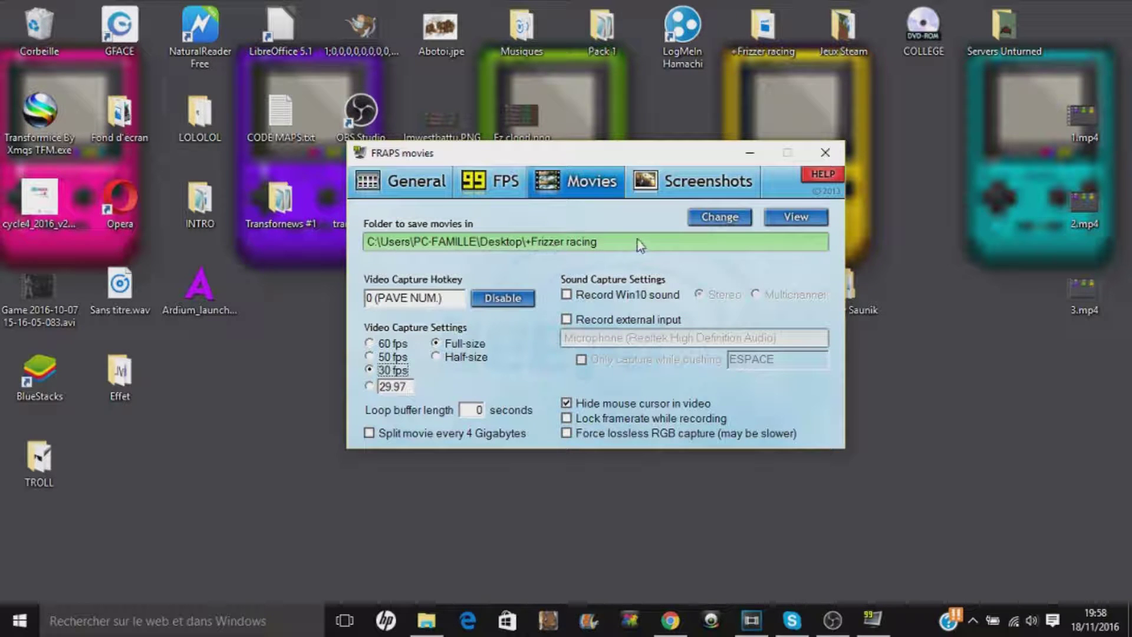
click(570, 242)
scroll(542, 348, down, 3)
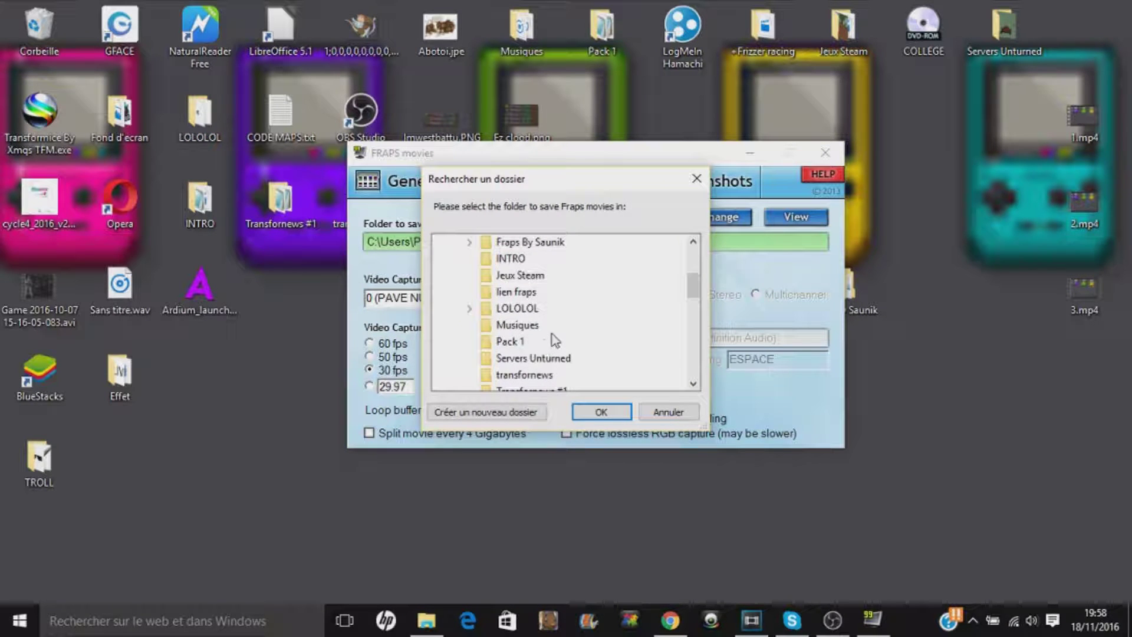
scroll(548, 354, down, 1)
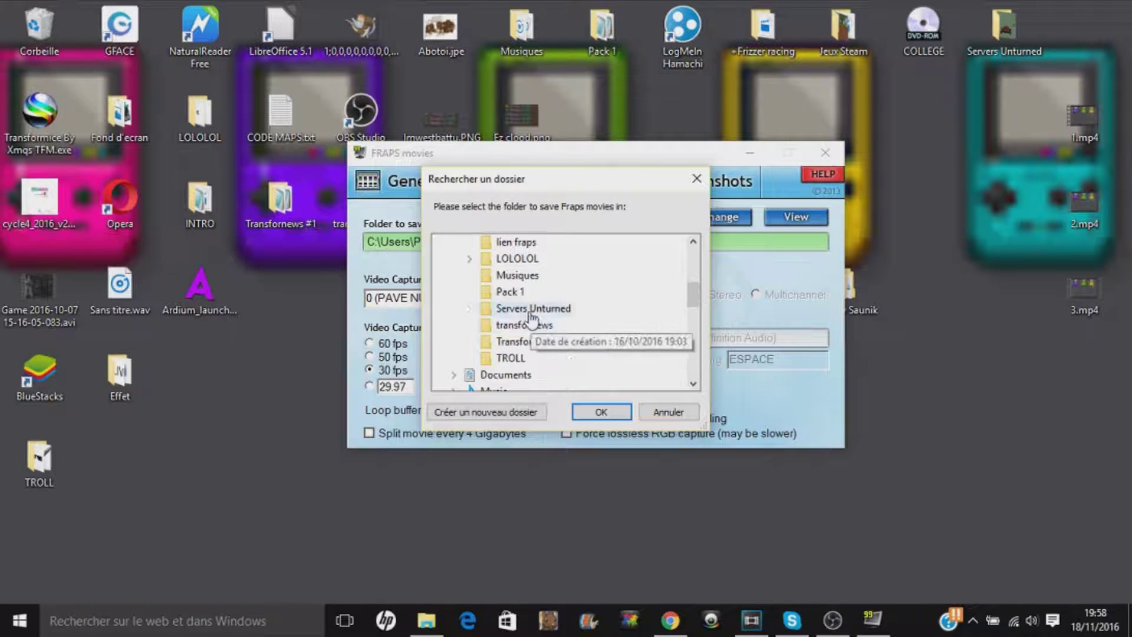
scroll(533, 348, up, 1)
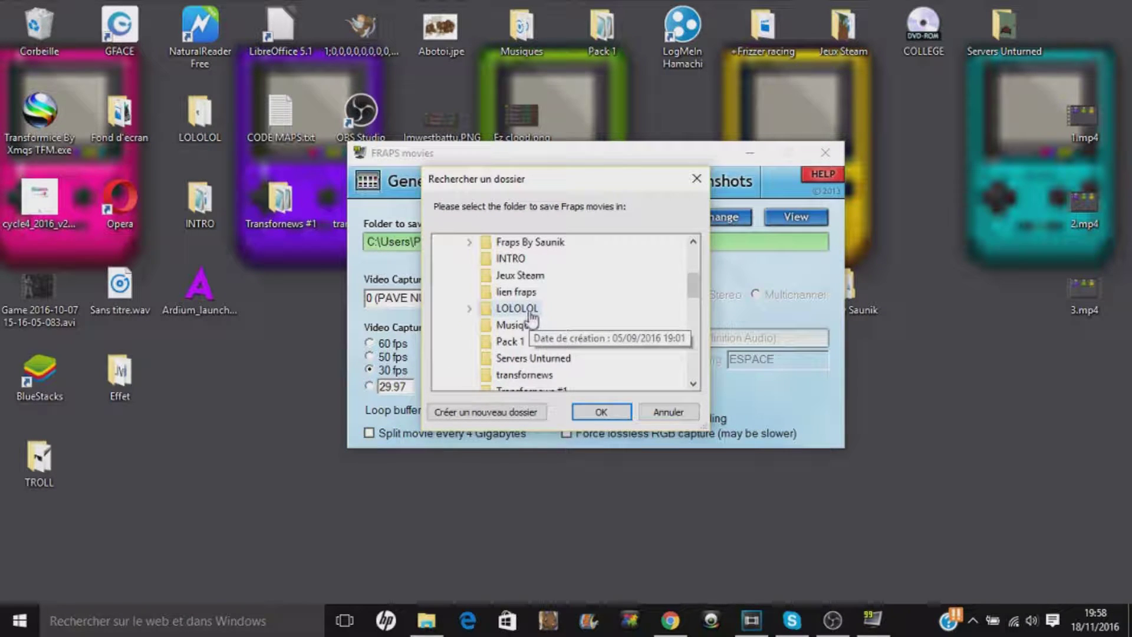
double_click(546, 244)
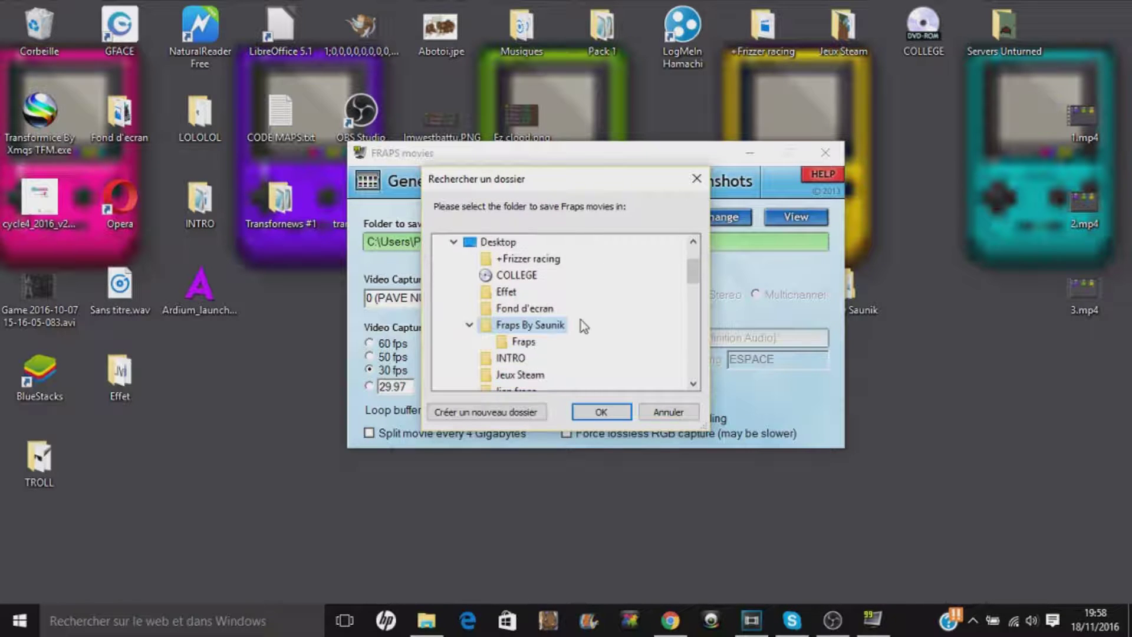
click(523, 296)
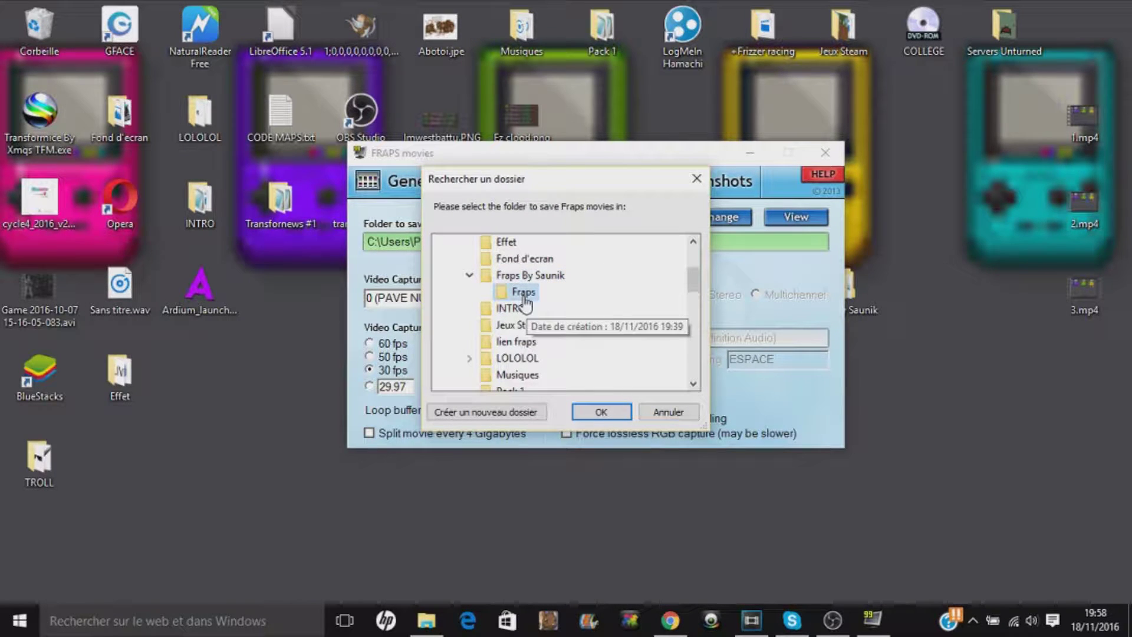
click(666, 413)
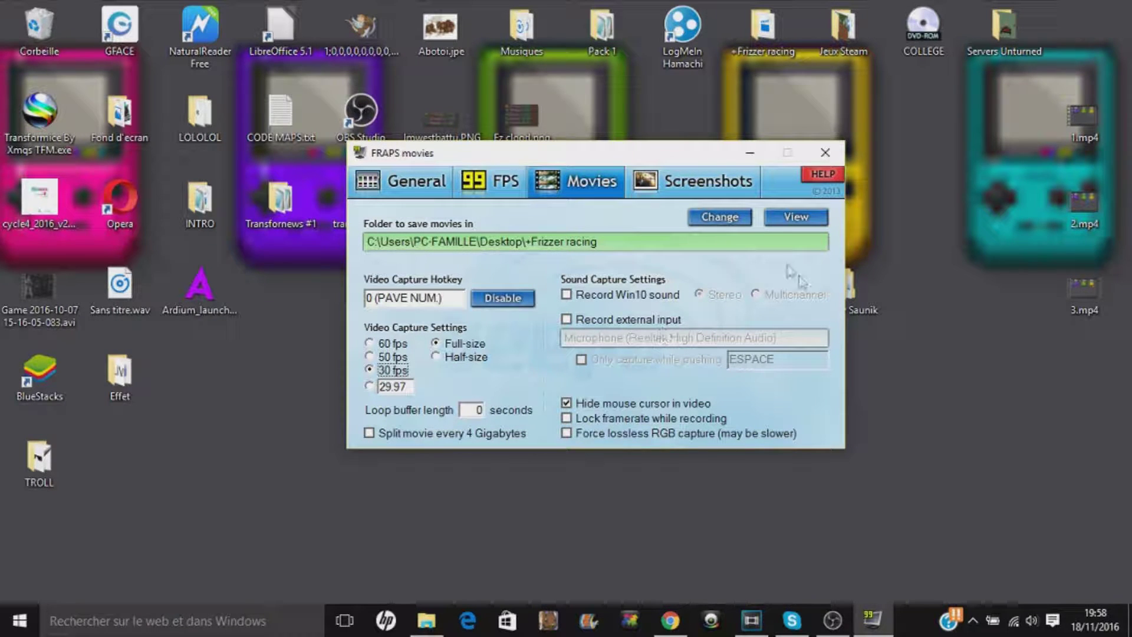
Set the video capture hotkey to numeric keypad 0
drag(684, 150, 659, 179)
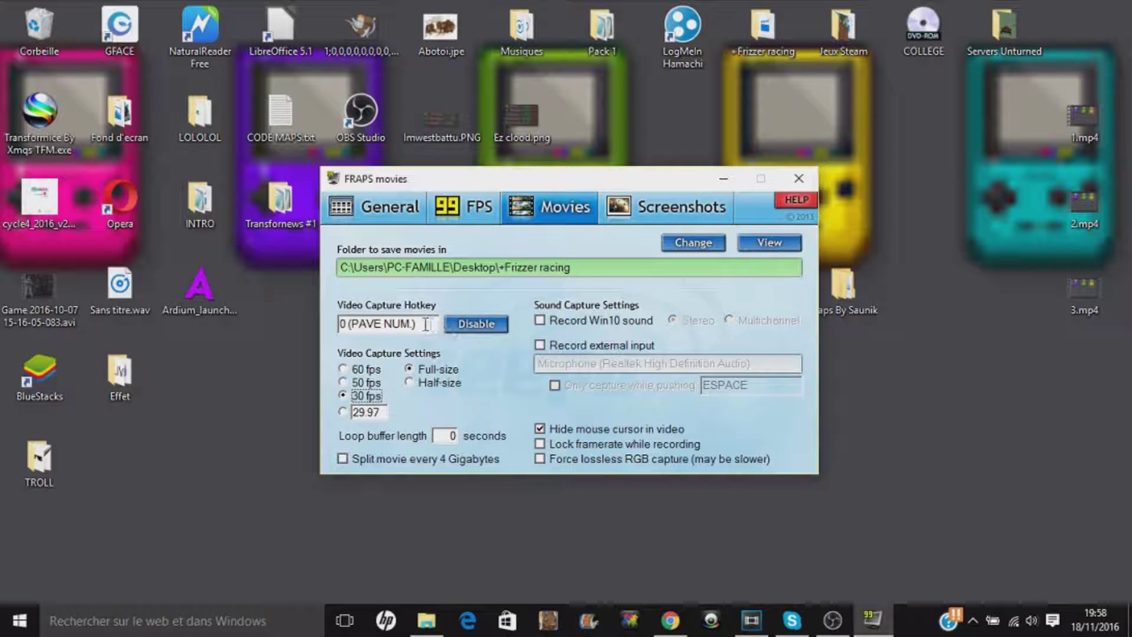
click(397, 323)
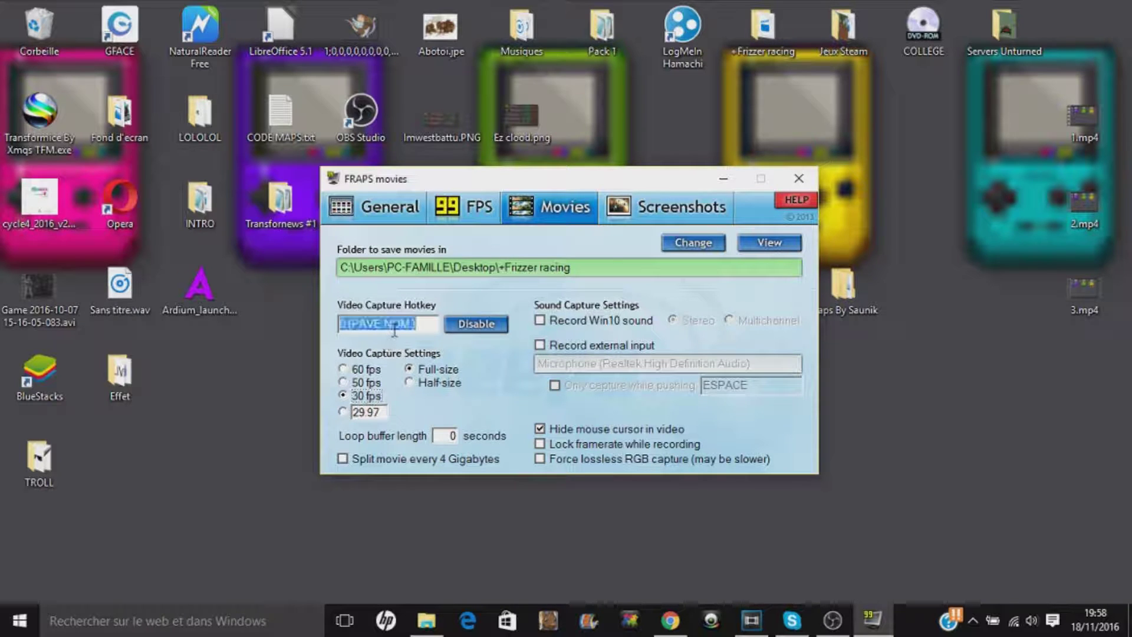
key(KP_0)
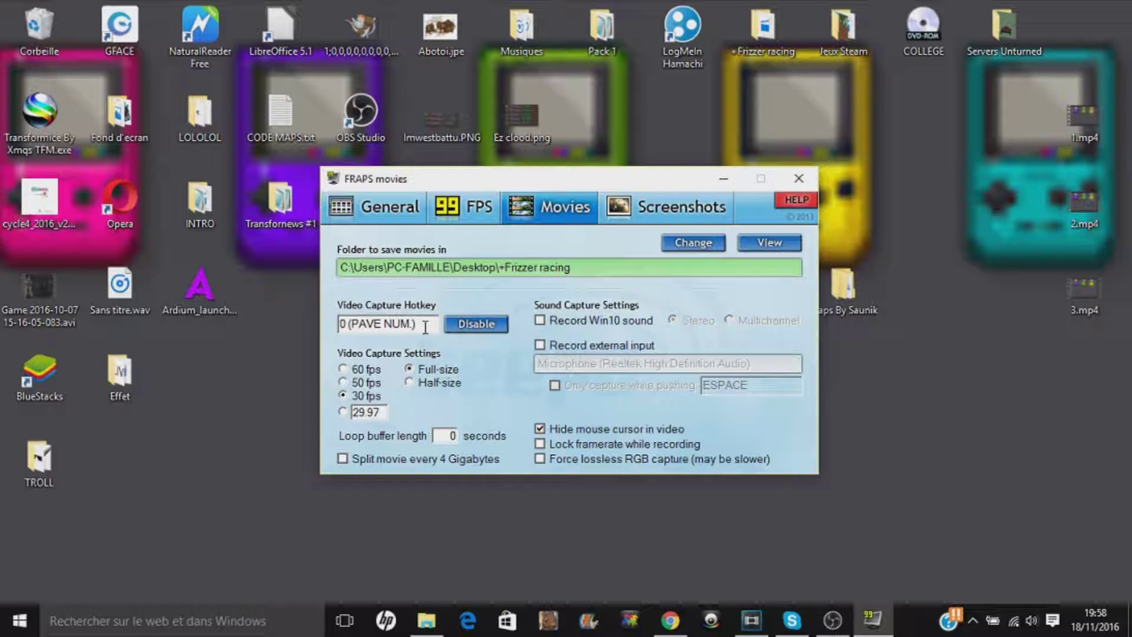
click(422, 328)
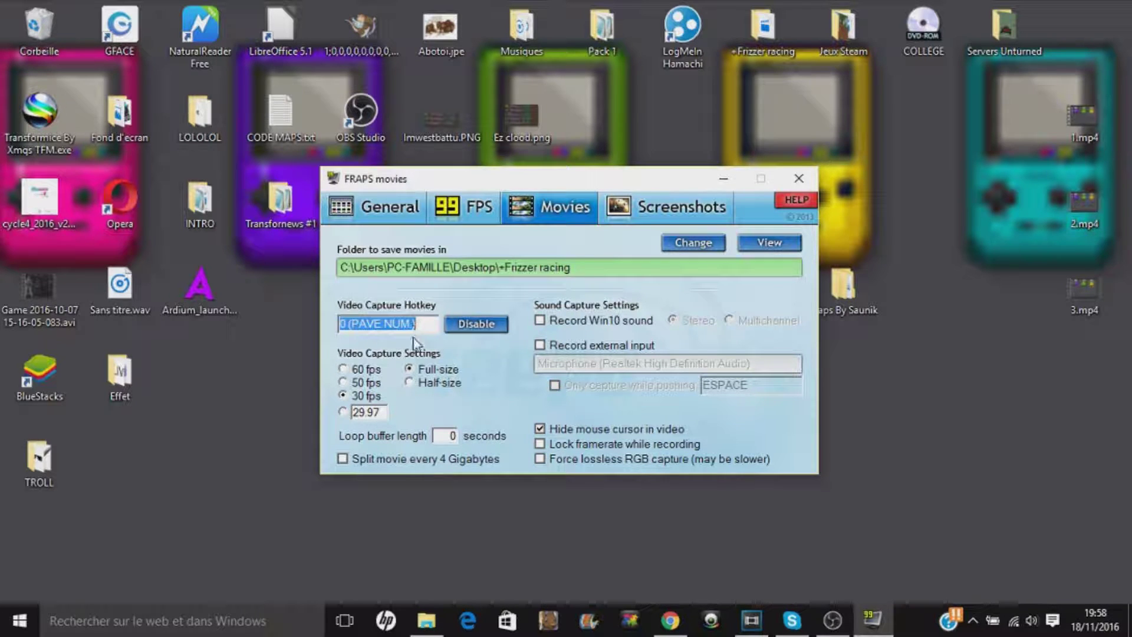
key(KP_0)
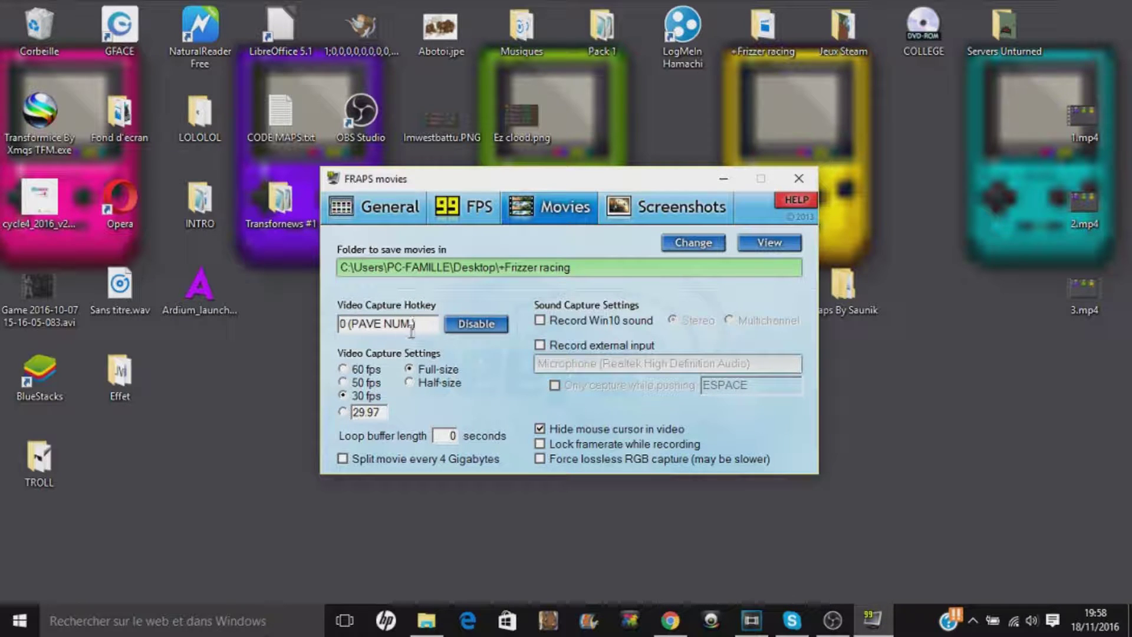
Try G as the video capture hotkey and restore numeric keypad 0
click(416, 326)
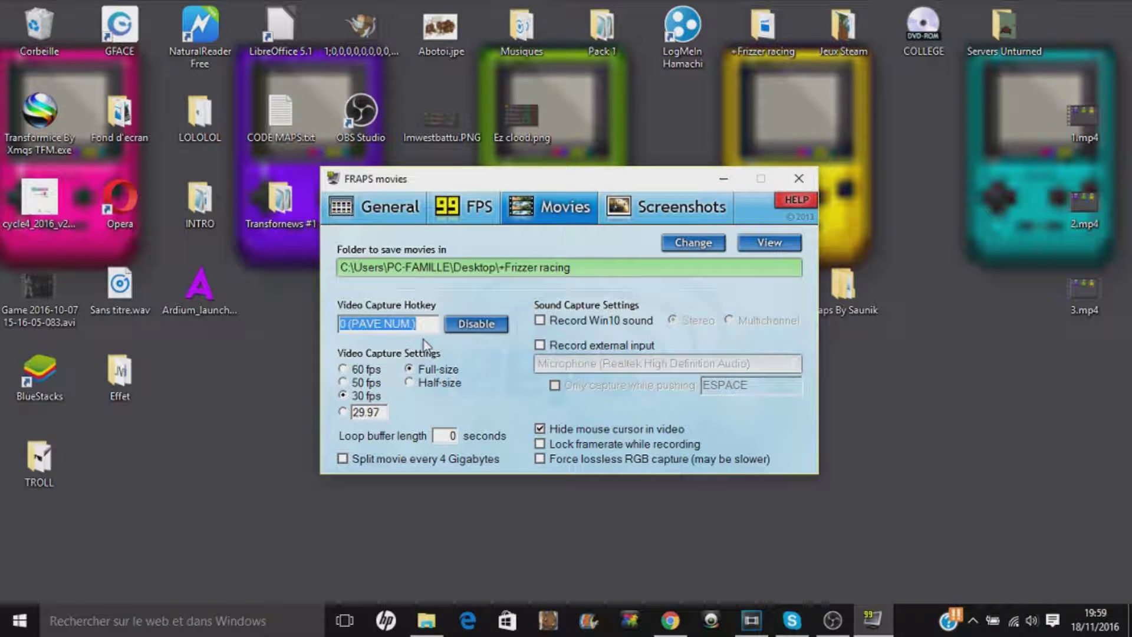
key(g)
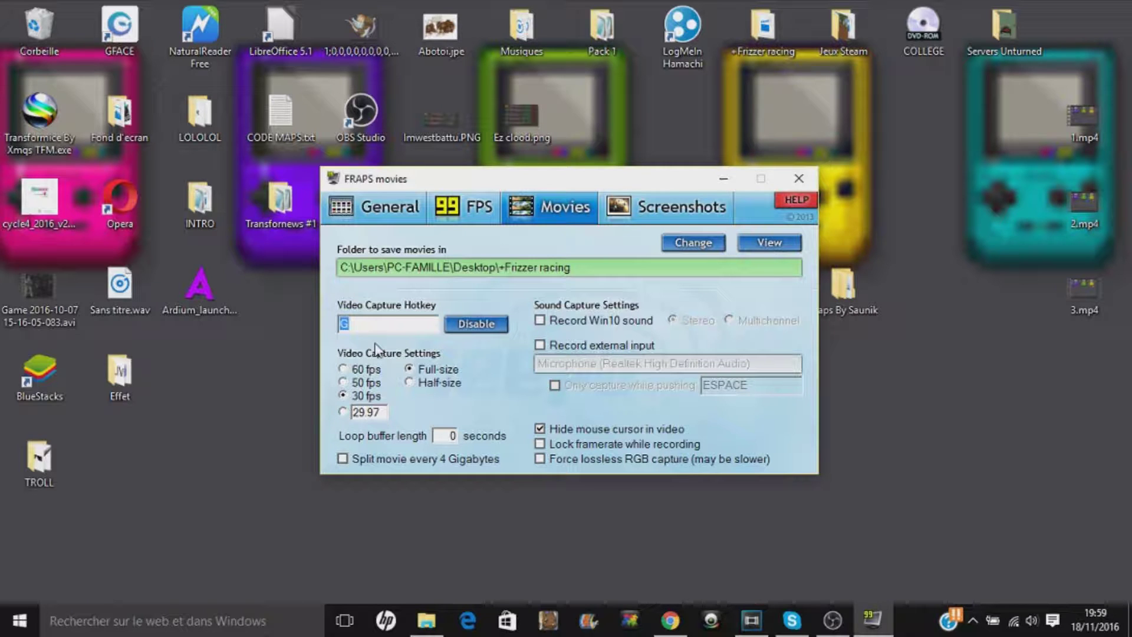
key(KP_0)
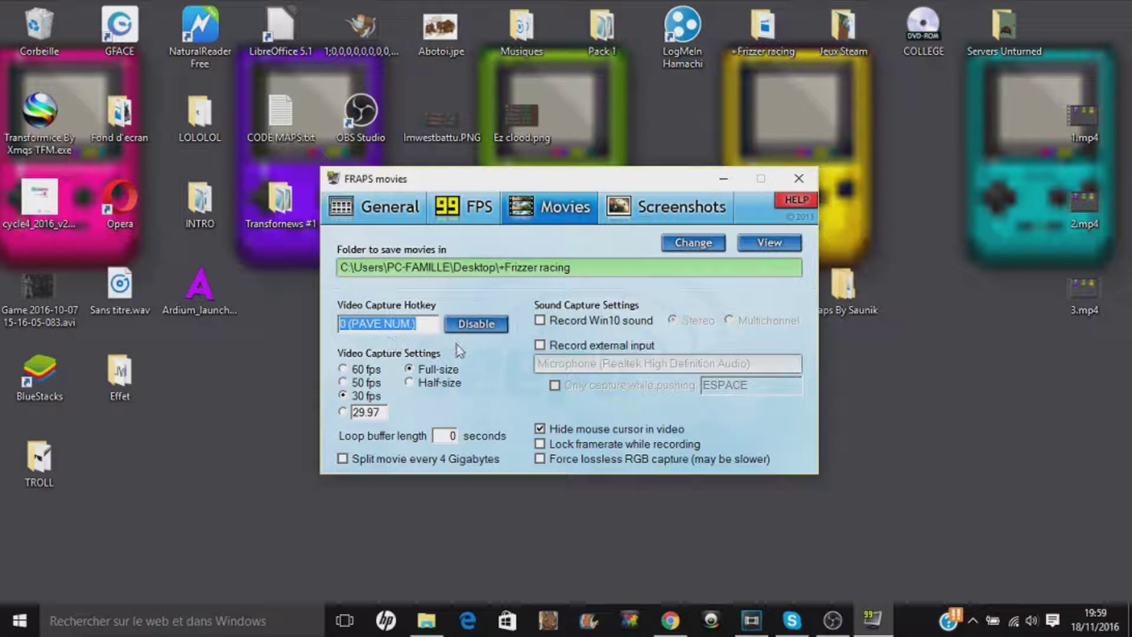
click(475, 361)
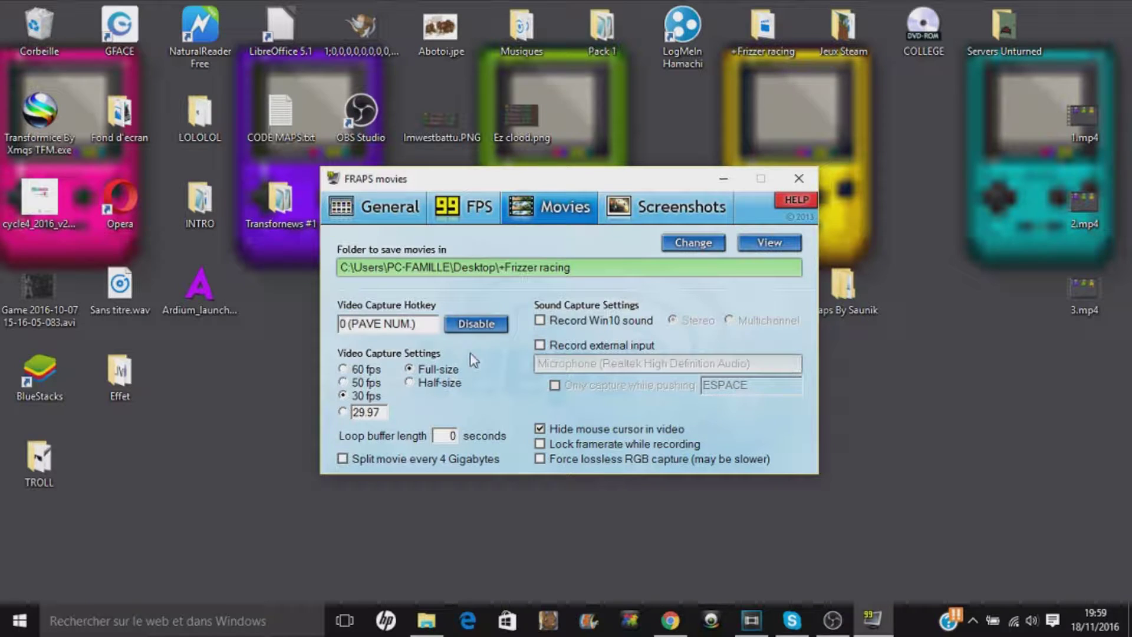
Try 60 fps and 50 fps as the video capture rate, and restore 30 fps
click(344, 370)
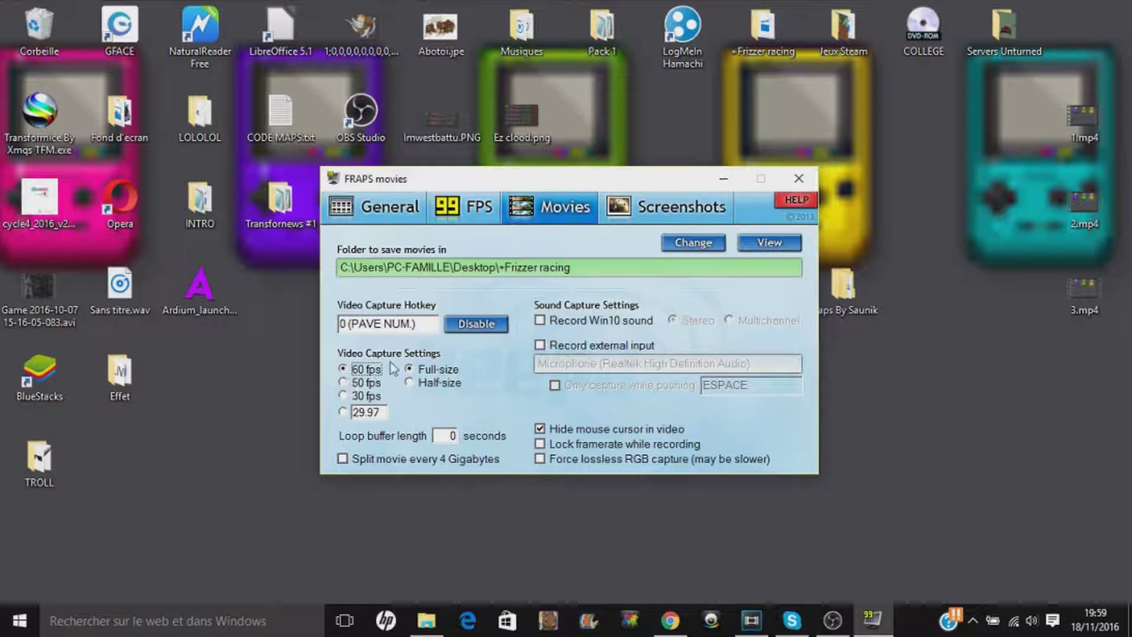
click(343, 382)
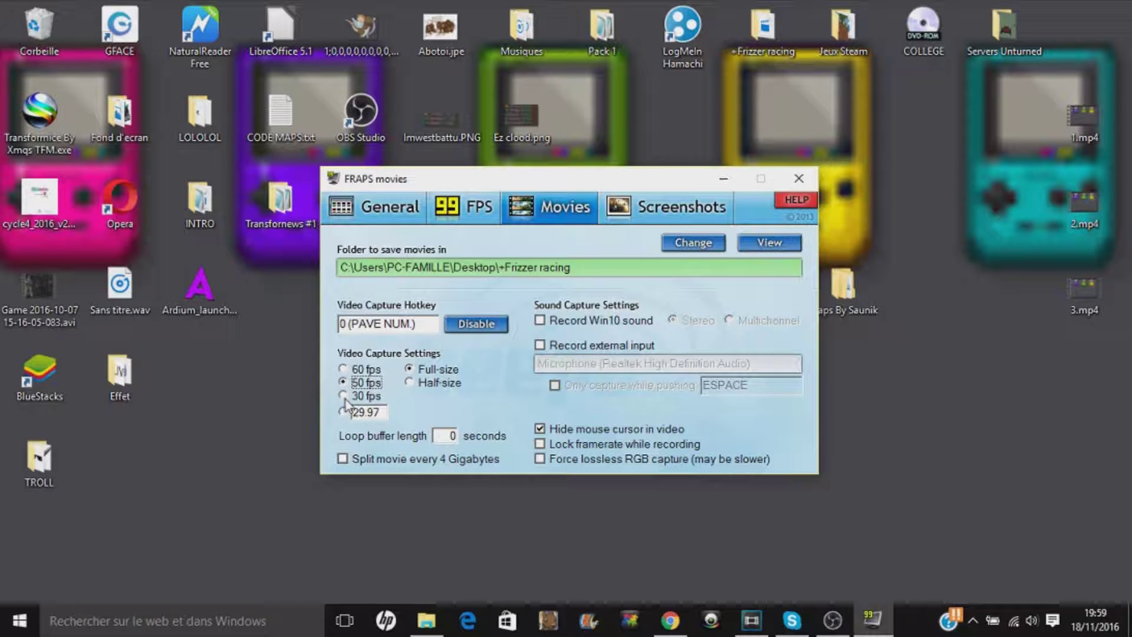
click(343, 395)
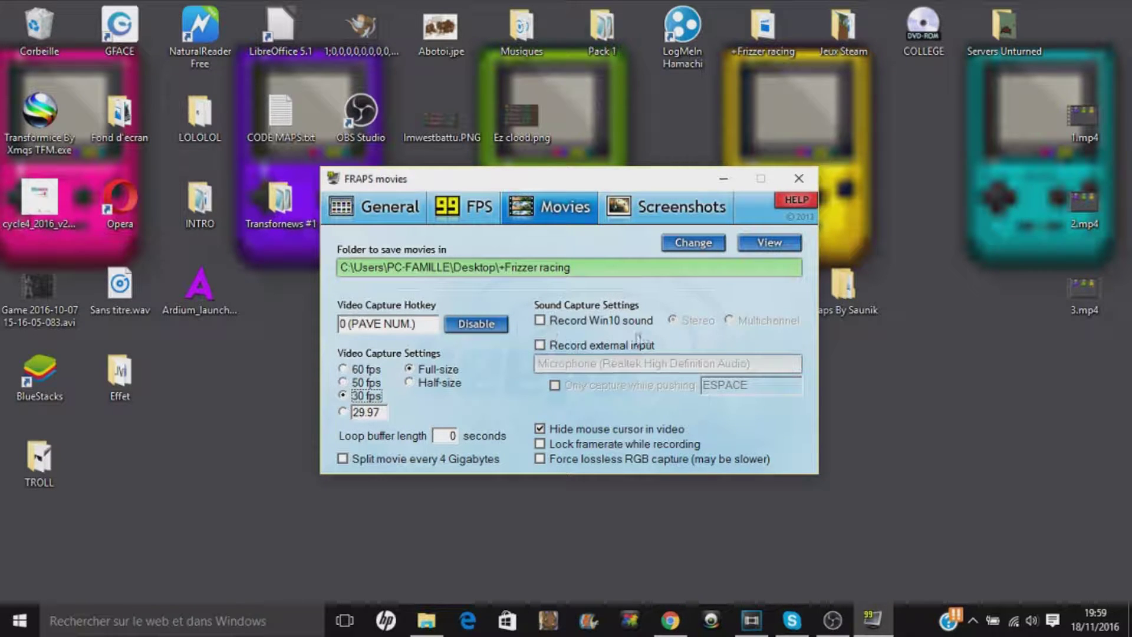
Turn on recording of Win10 sound in the movie settings, try Multichannel, and keep Stereo selected
click(541, 322)
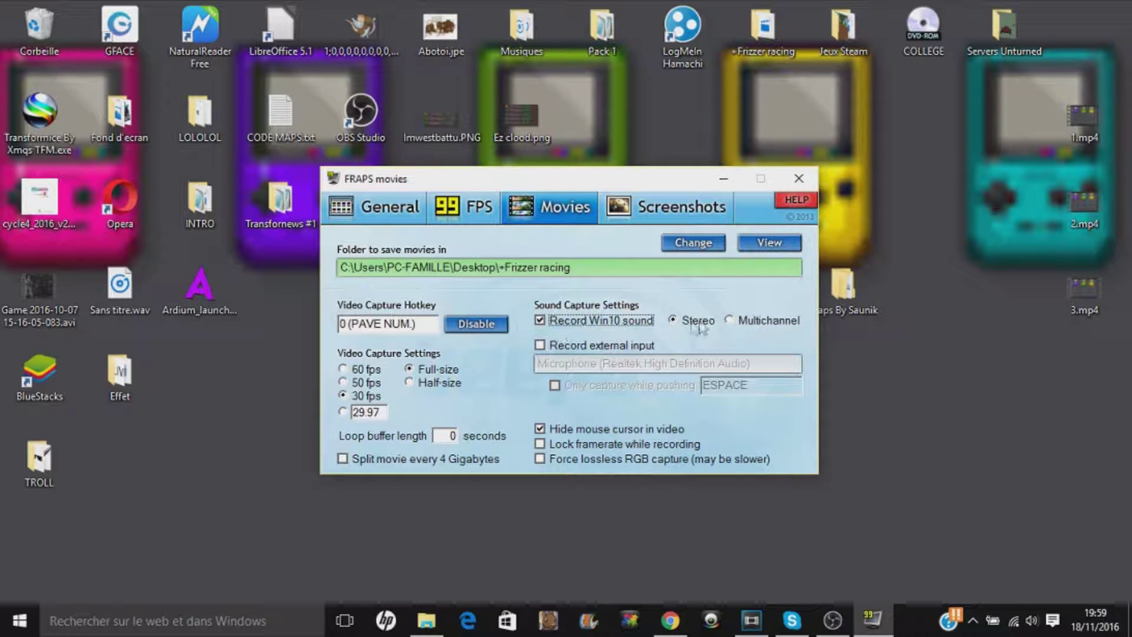
click(729, 322)
click(679, 321)
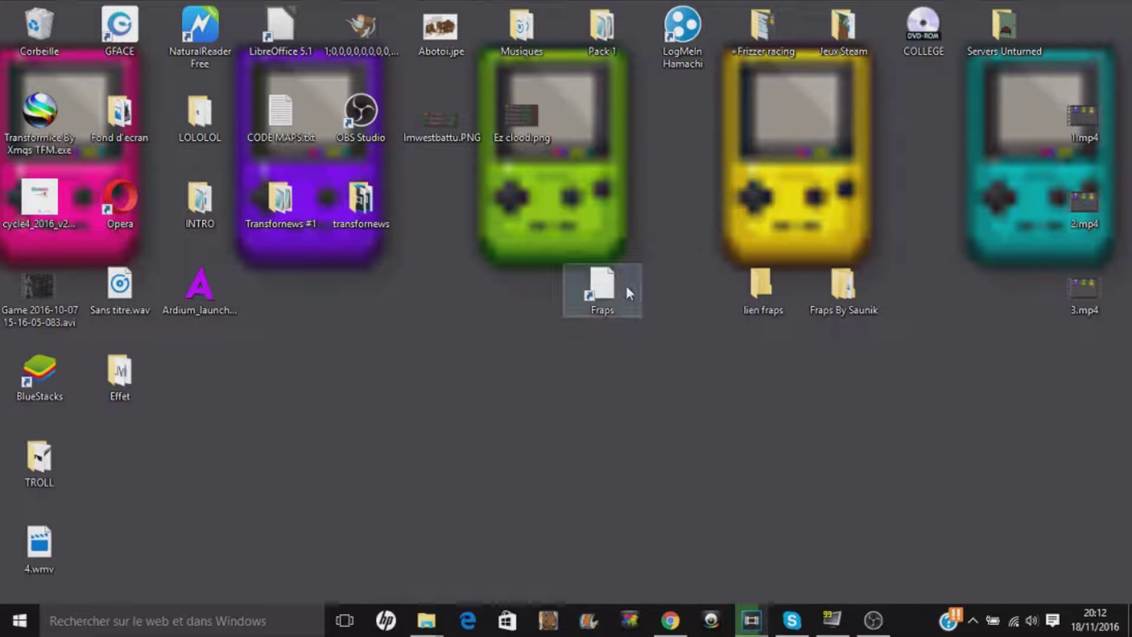
click(823, 610)
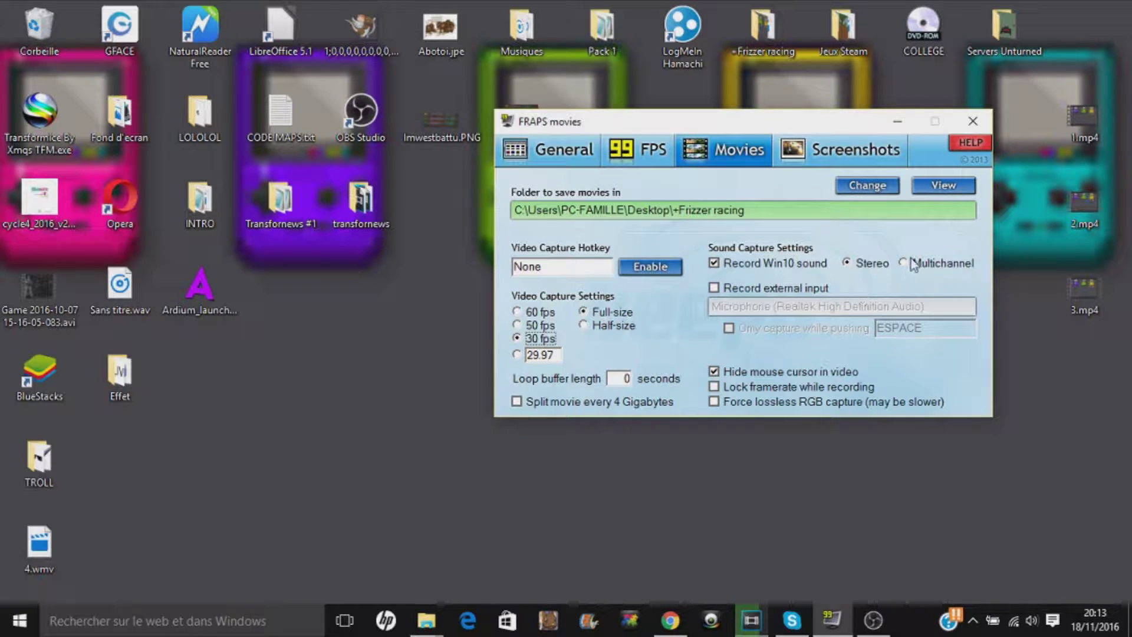
click(849, 264)
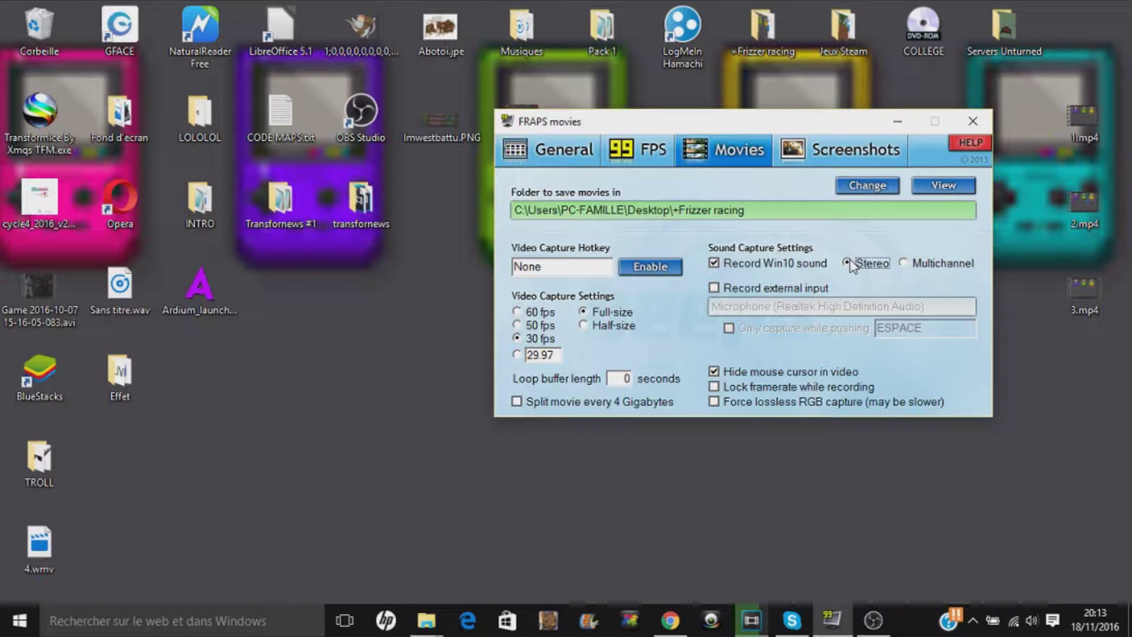
Try recording the external microphone input only while ESPACE is pushed, and turn both options off again
click(715, 289)
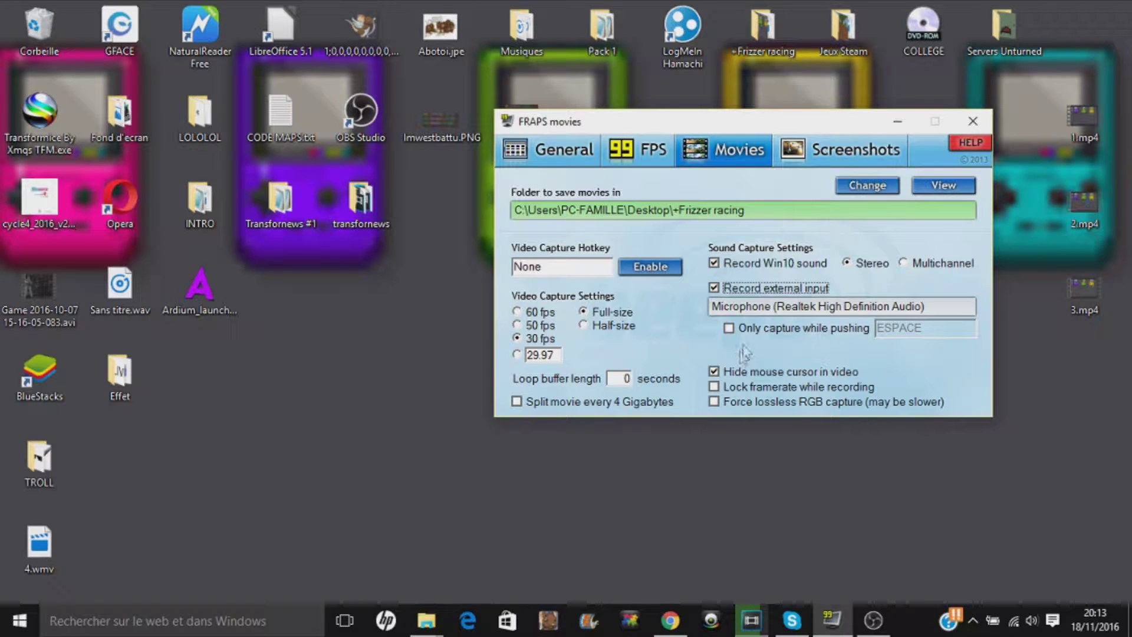
click(730, 330)
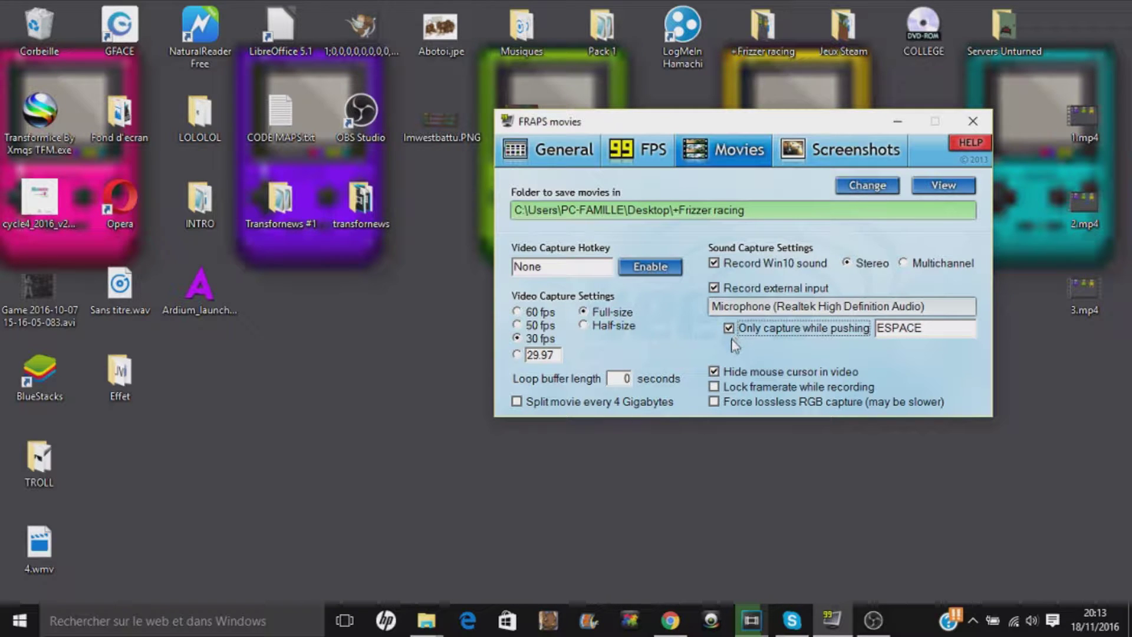
double_click(913, 328)
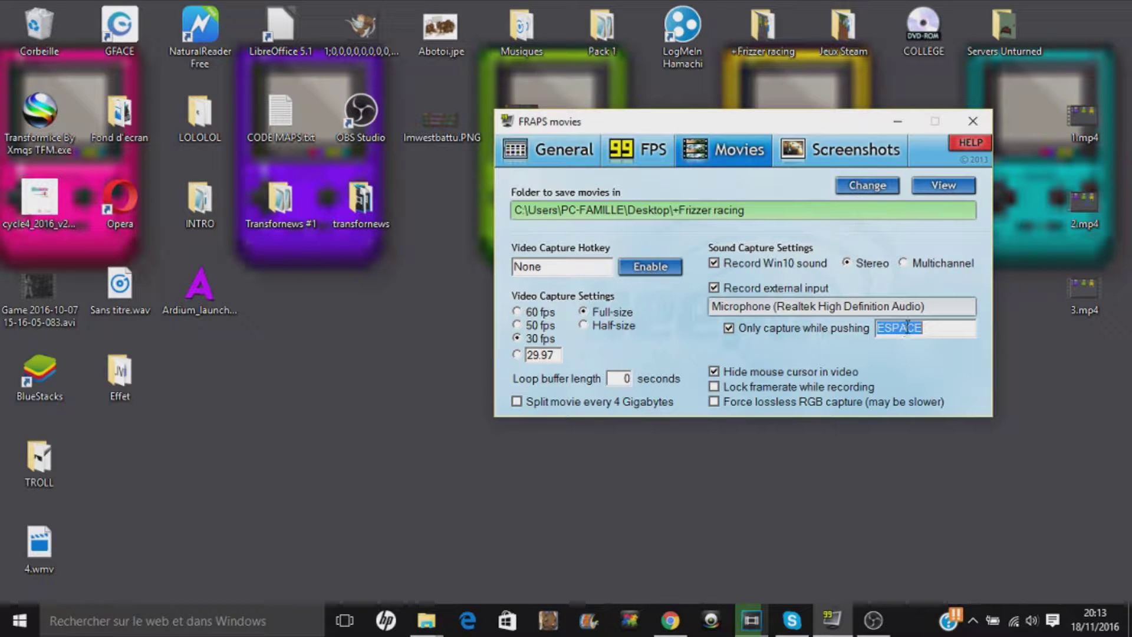
click(1038, 366)
drag(1044, 449, 394, 78)
click(848, 555)
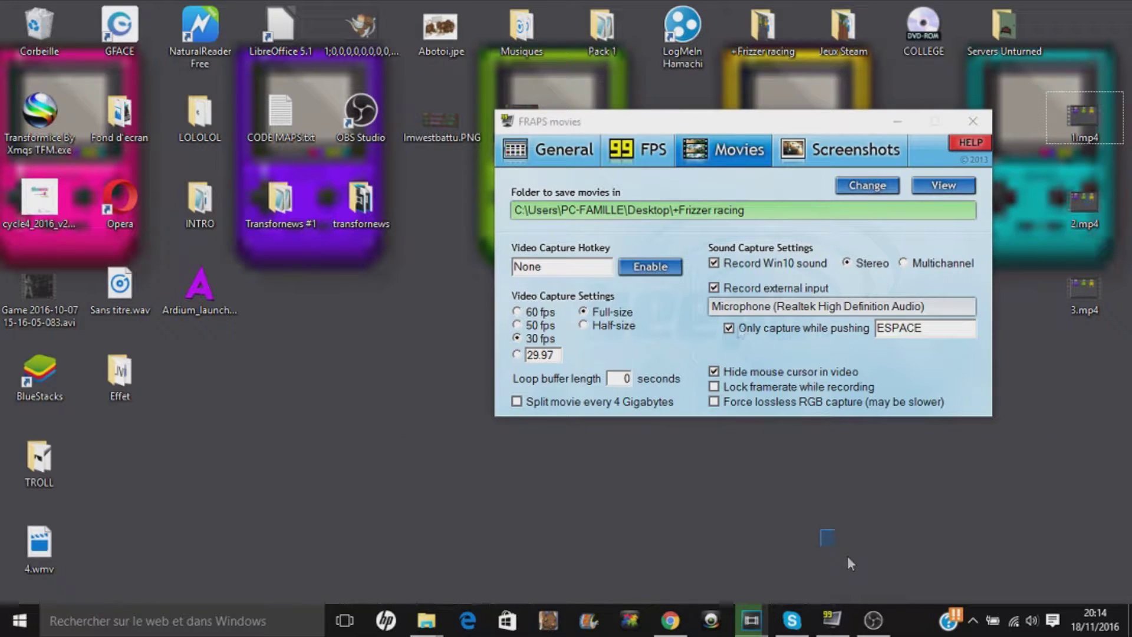
click(730, 329)
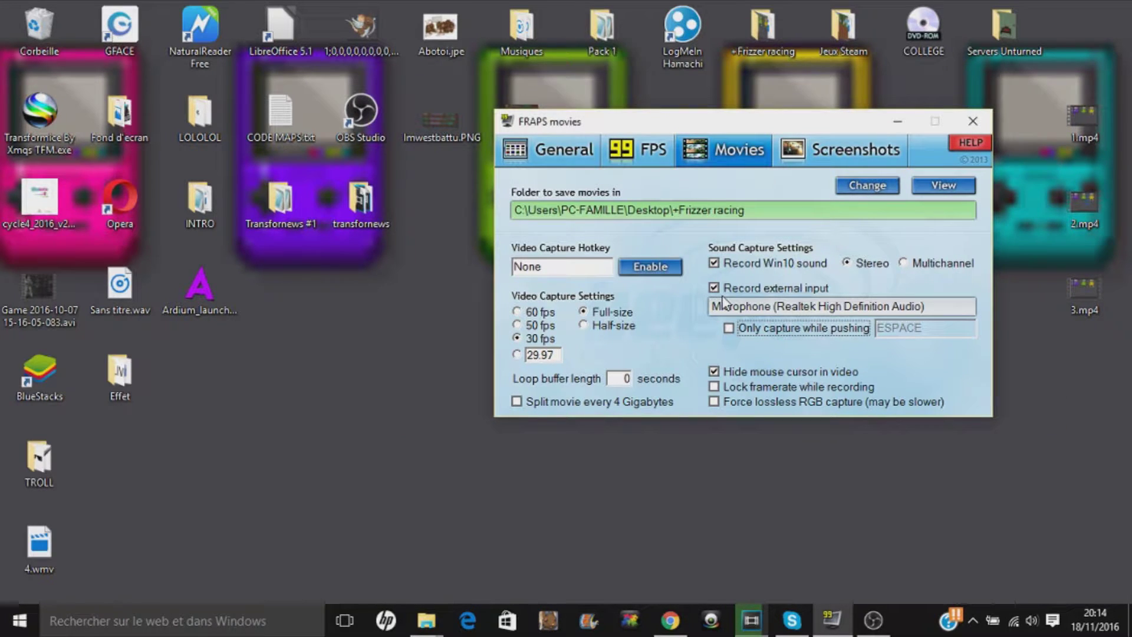
click(714, 288)
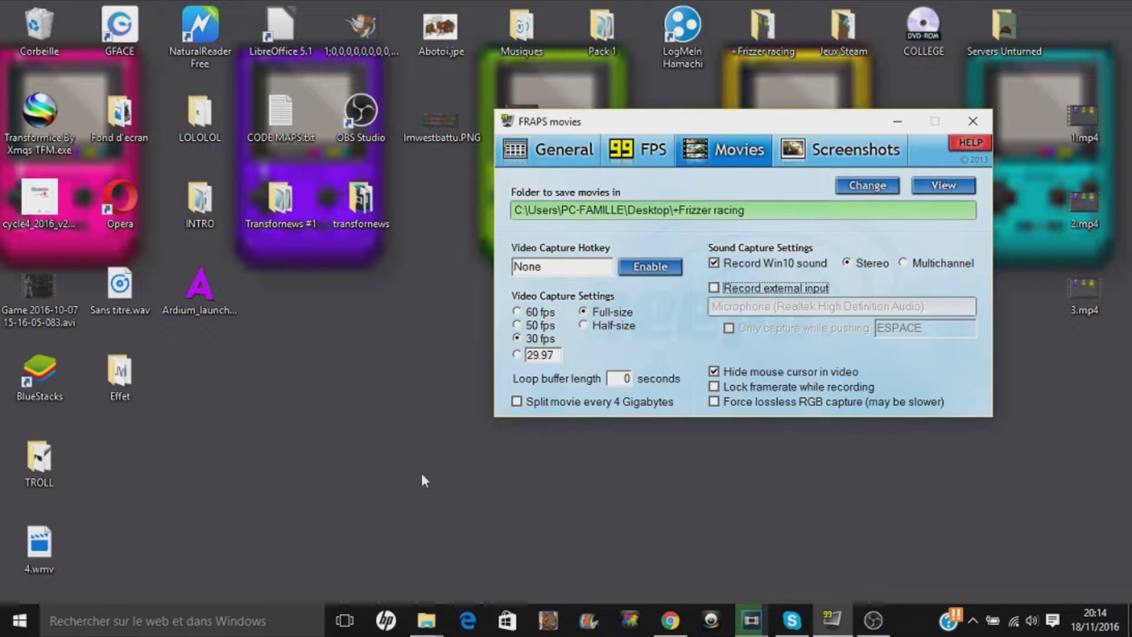
drag(419, 425, 420, 373)
drag(273, 506, 820, 330)
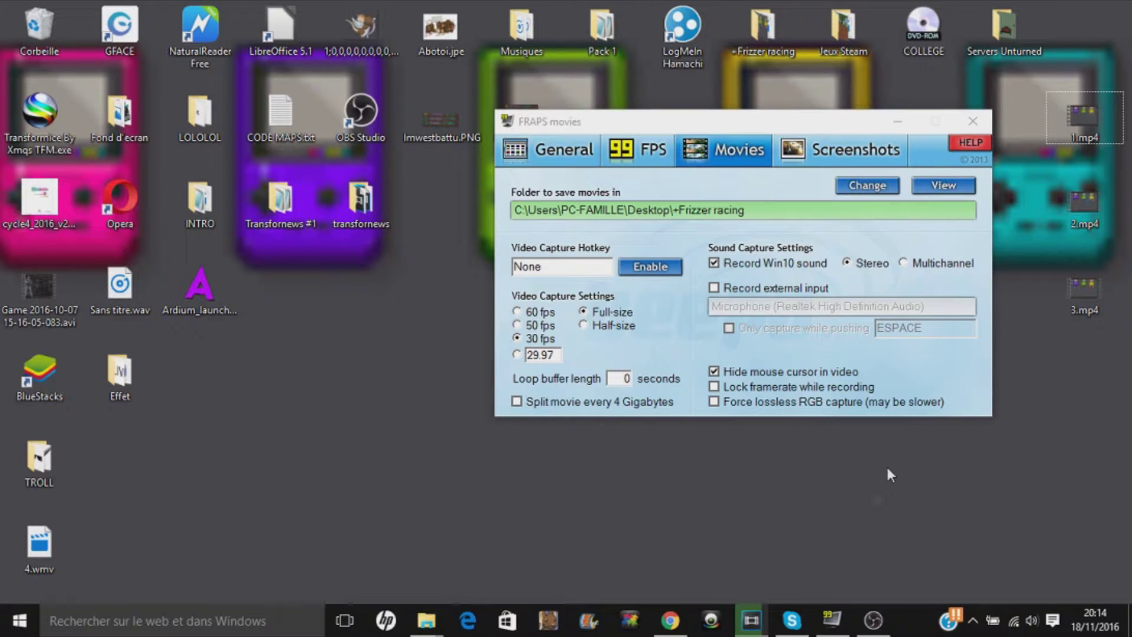
drag(1014, 85, 731, 235)
drag(731, 236, 3, 630)
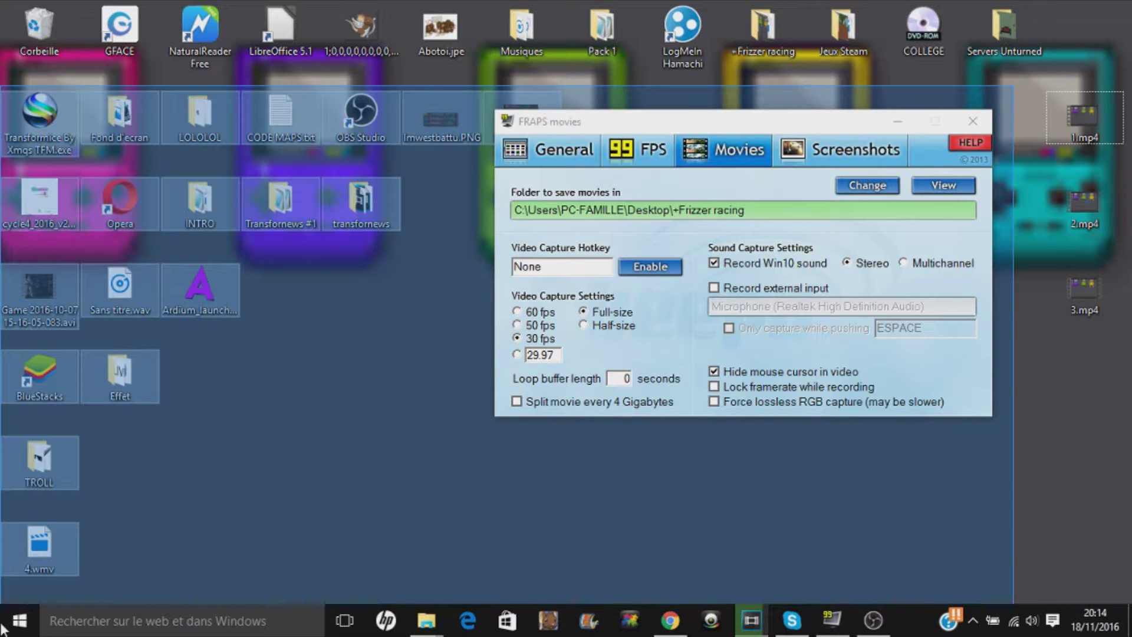
key(ctrl+a)
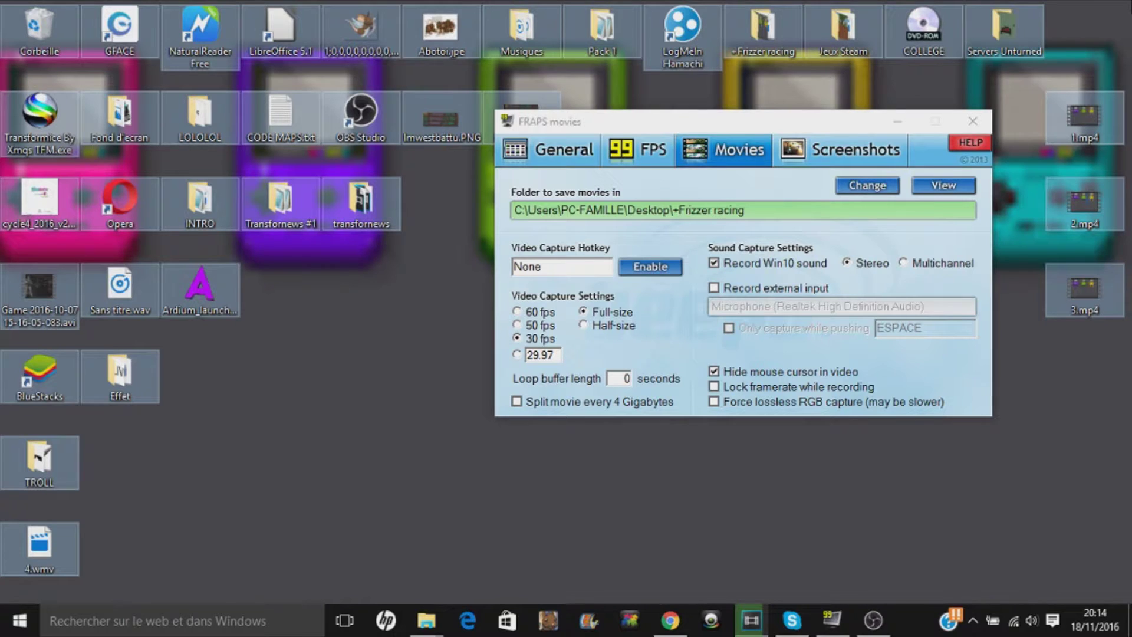
shift+click(1084, 292)
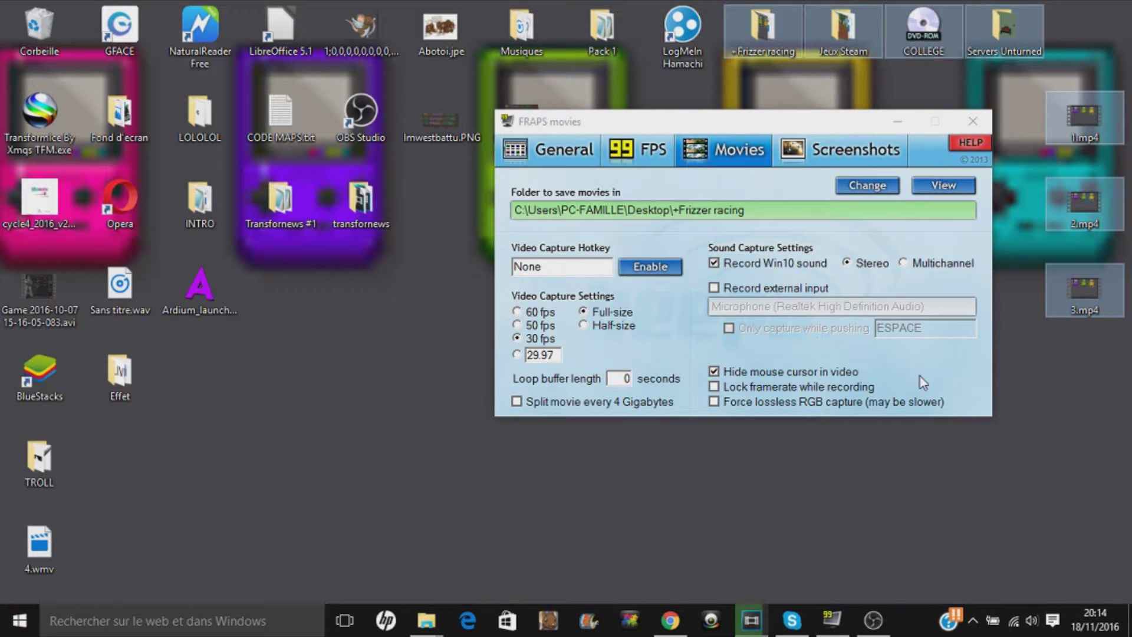
Show the screenshot settings and go to the screen capture hotkey
click(825, 160)
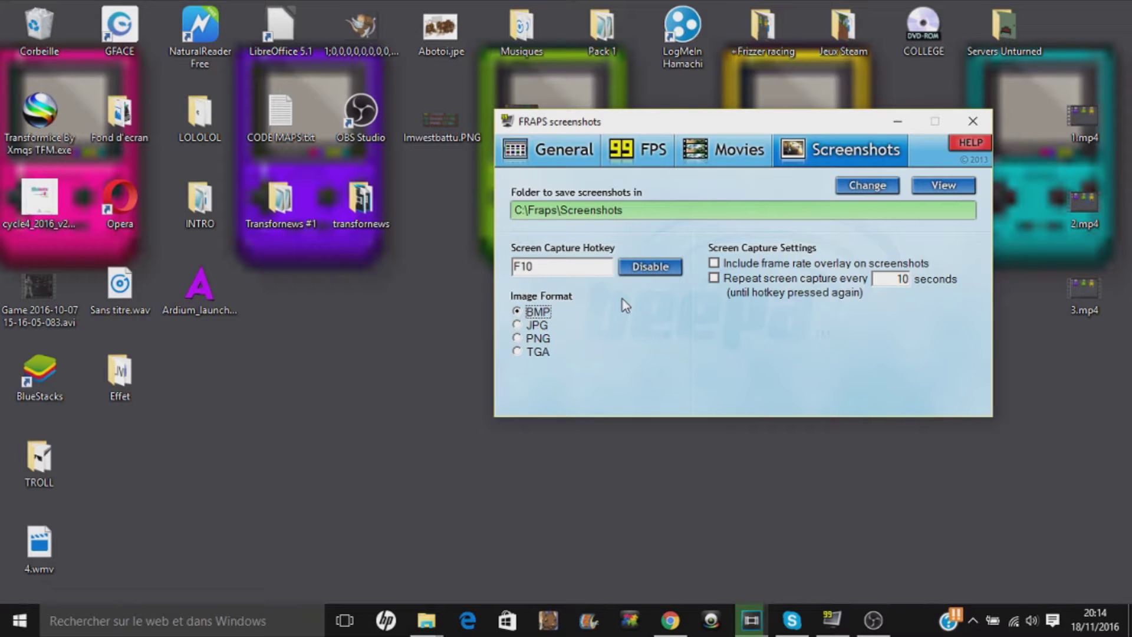
click(538, 267)
click(1044, 404)
drag(1012, 84, 438, 553)
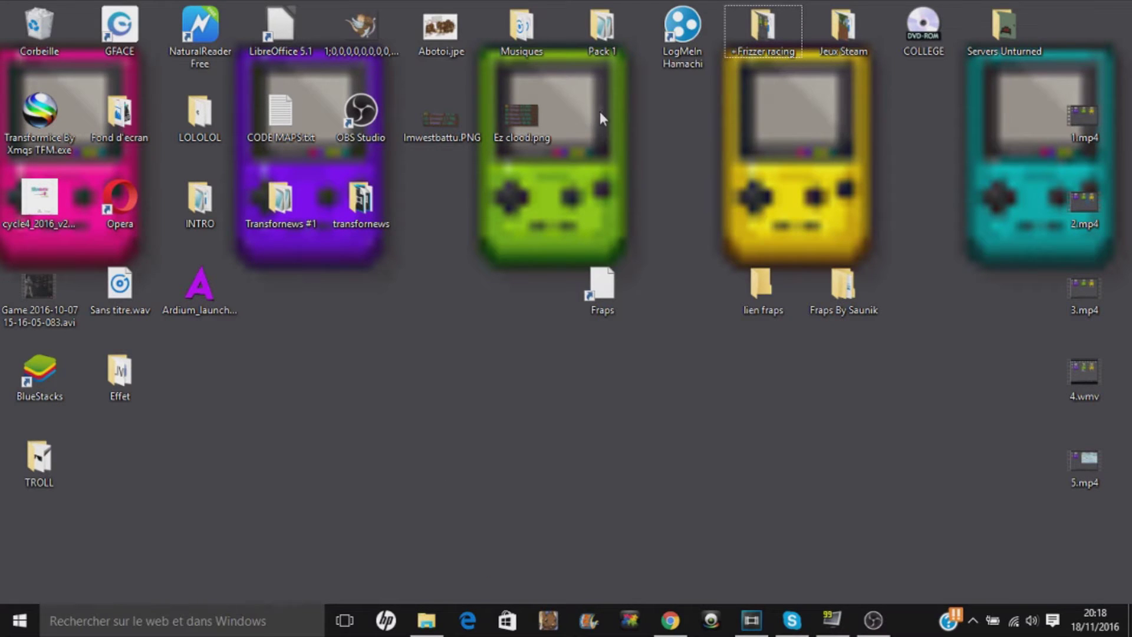
drag(592, 95, 248, 277)
click(752, 519)
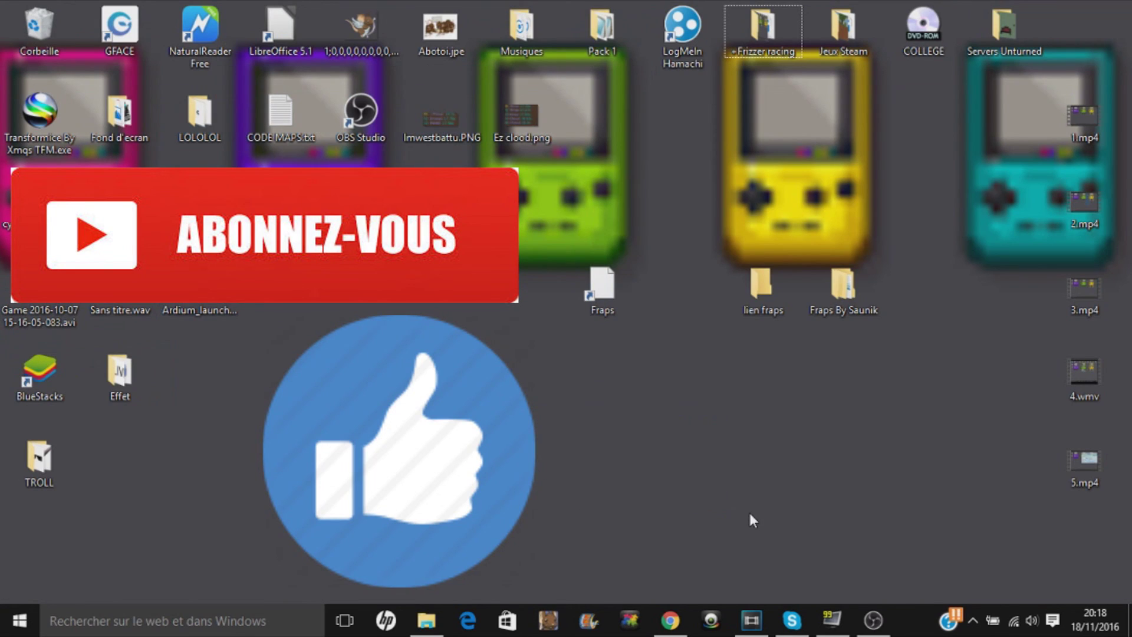